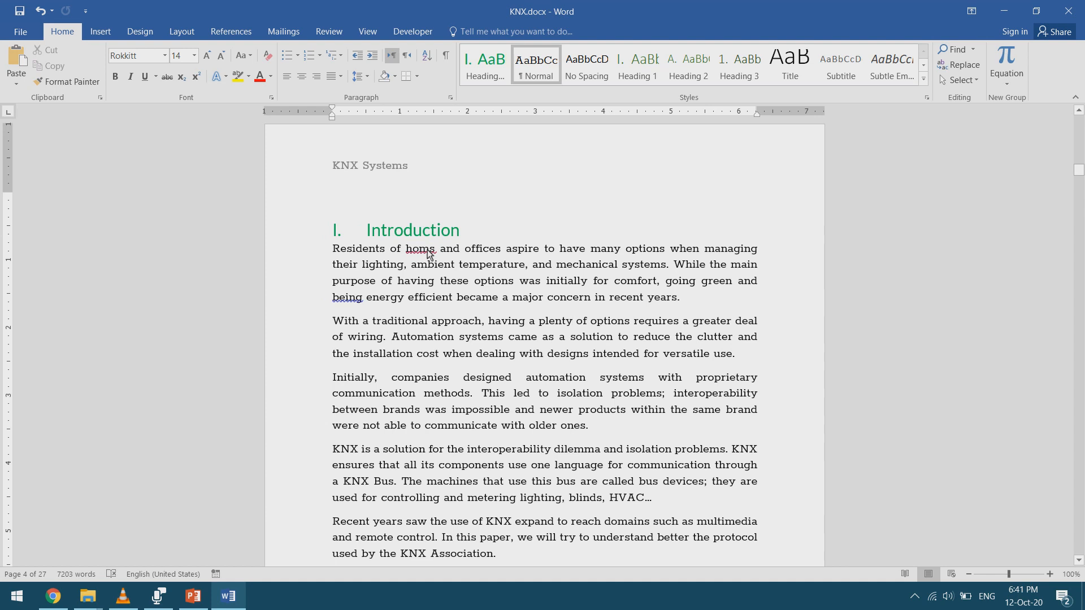
# - Examine the flagged words "homs" and "being" in the first Introduction paragraph
pyautogui.rightClick(429, 254)
pyautogui.press('Escape')
pyautogui.doubleClick(408, 254)
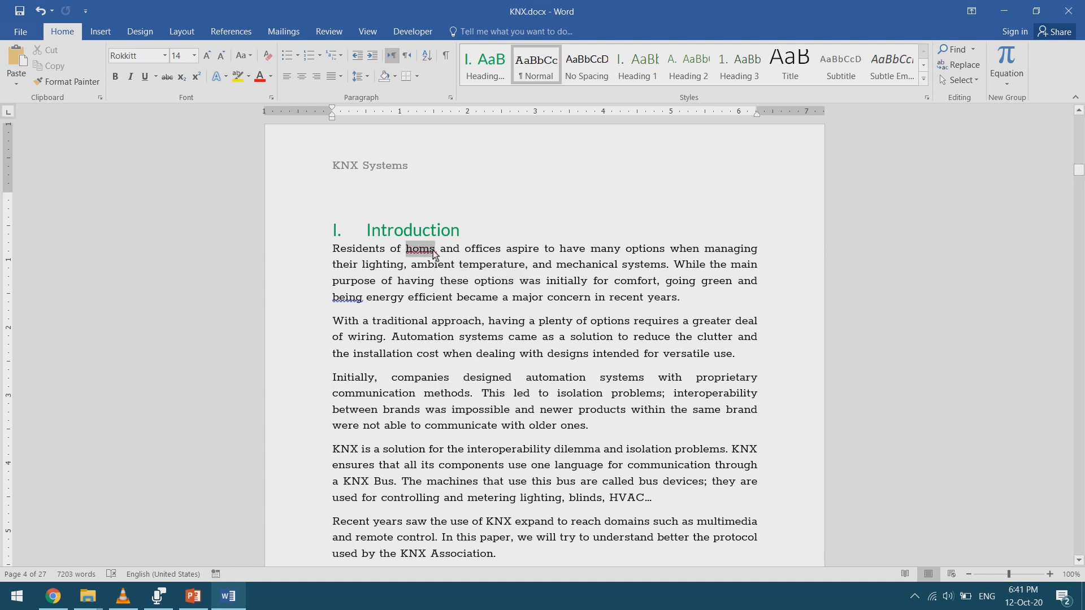
pyautogui.click(337, 301)
pyautogui.moveTo(331, 299); pyautogui.dragTo(360, 299)
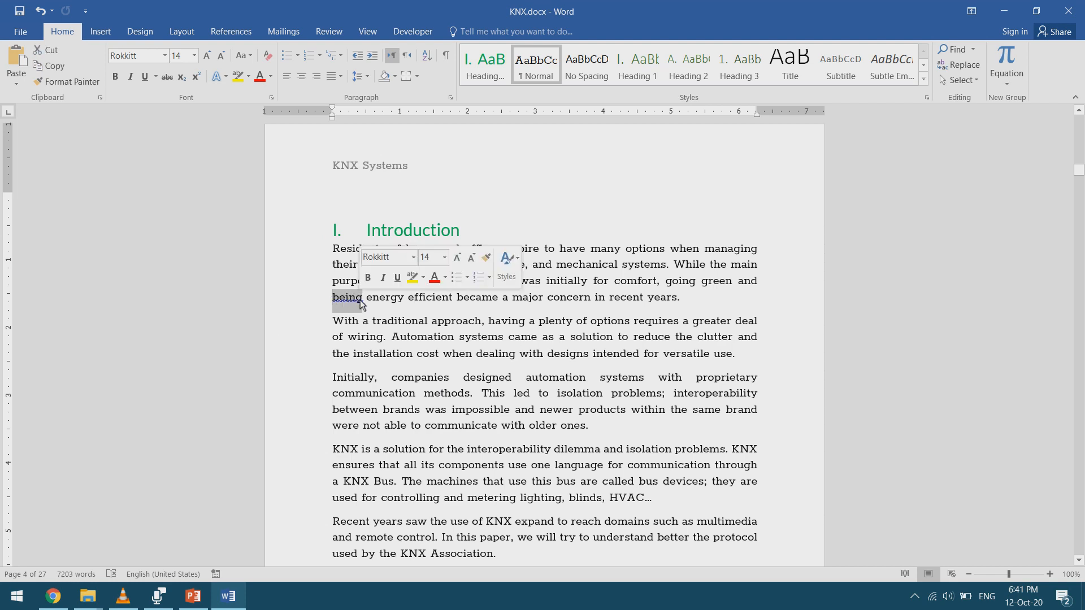
pyautogui.click(349, 304)
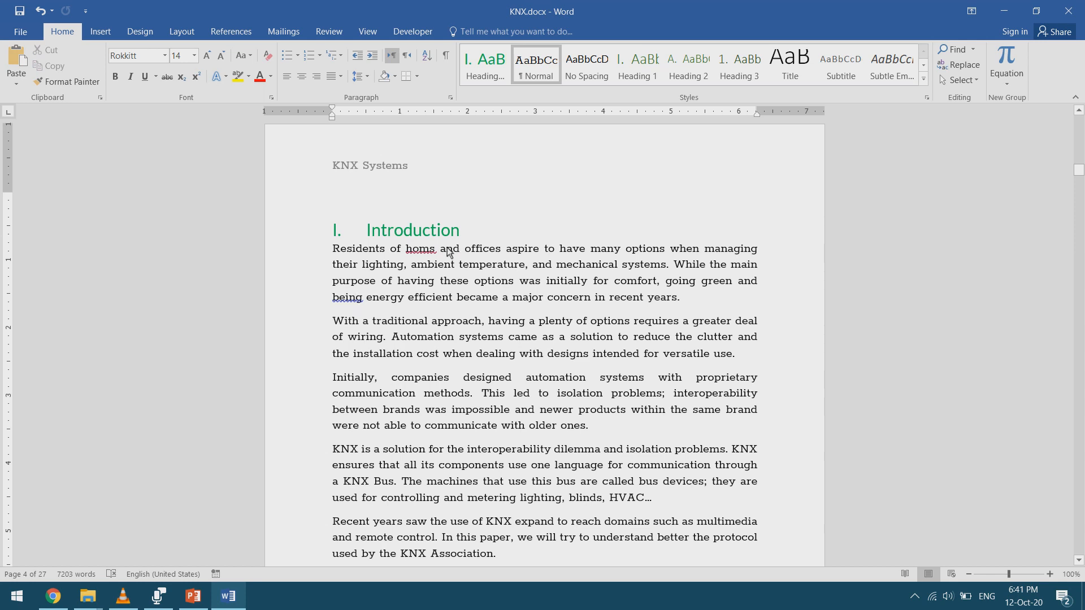
# - Run the spelling and grammar check on "homs" in the first Introduction paragraph and review its suggested corrections
pyautogui.click(430, 251)
pyautogui.press('F7')
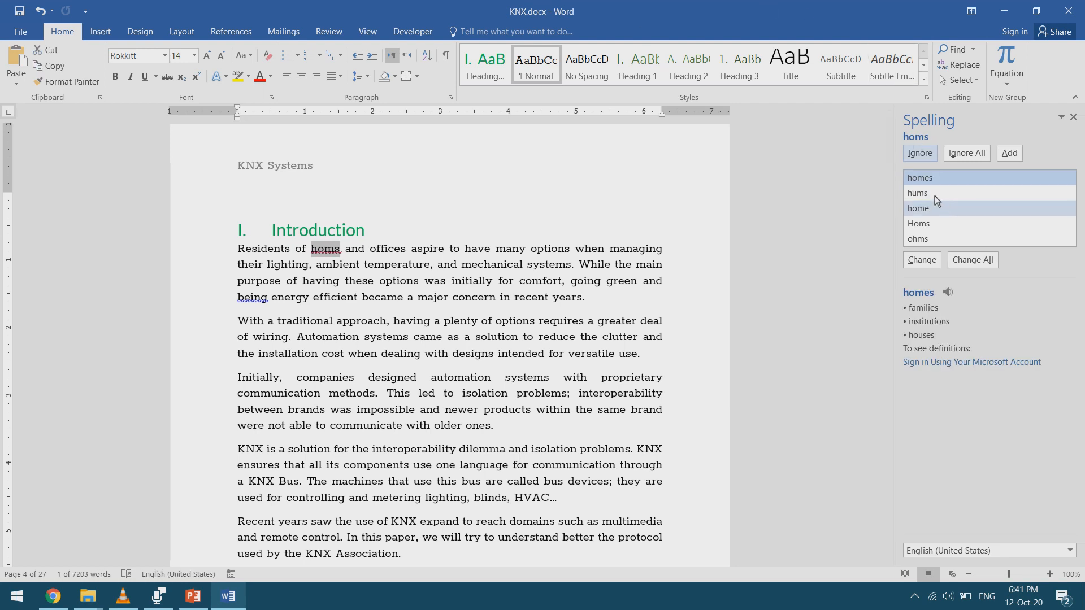
pyautogui.click(325, 252)
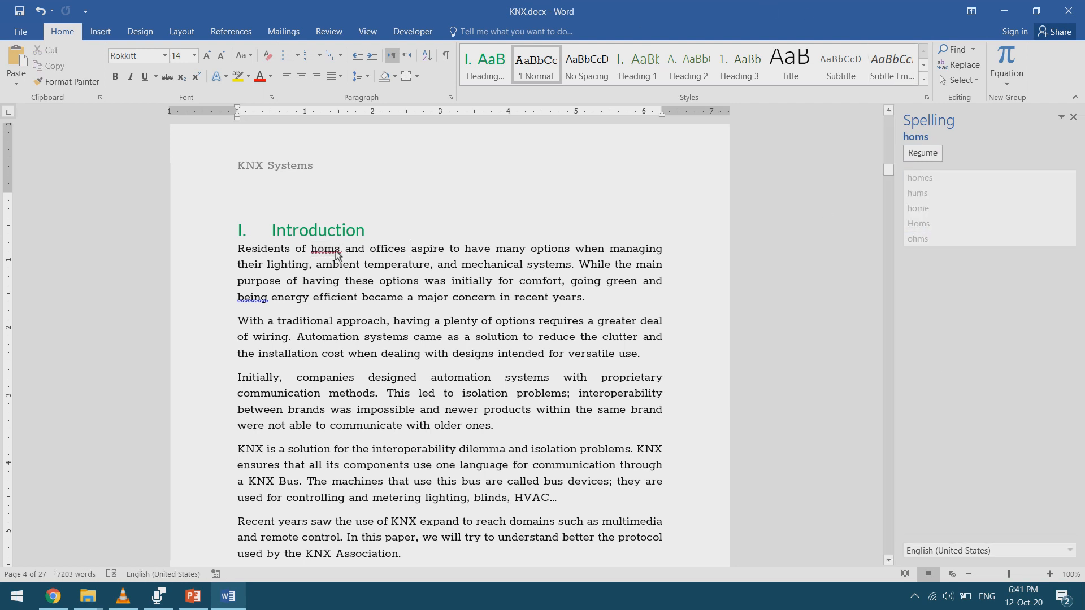
pyautogui.rightClick(328, 253)
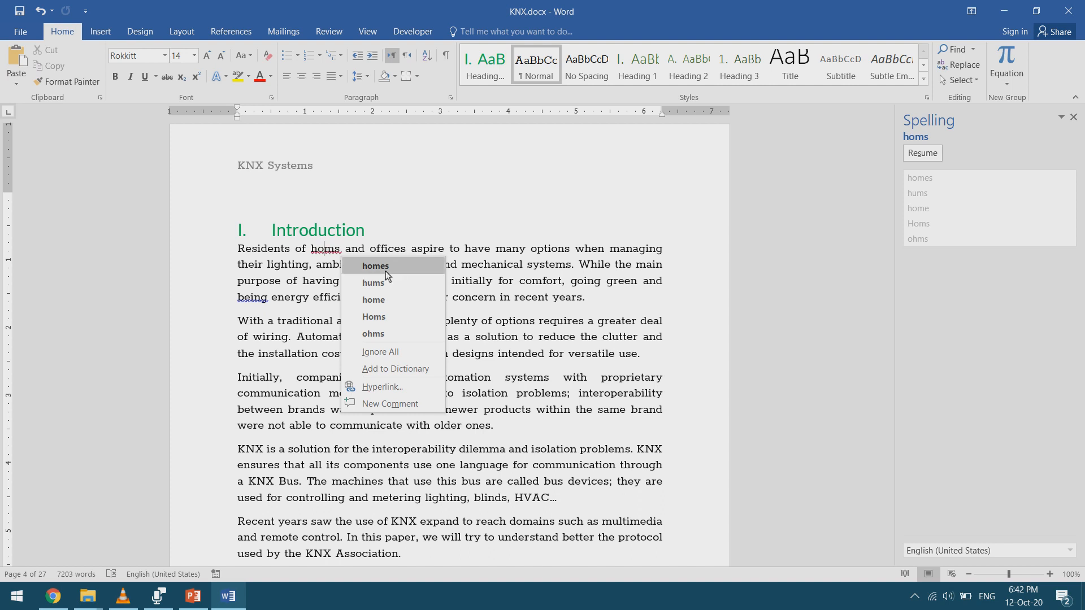
pyautogui.click(309, 294)
pyautogui.rightClick(326, 253)
pyautogui.click(511, 258)
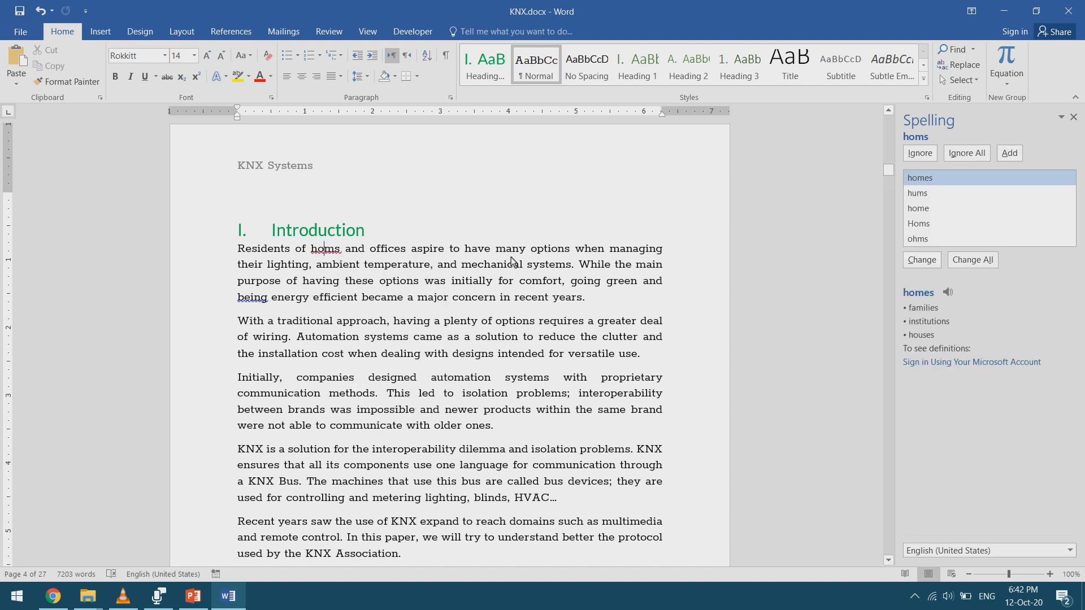
pyautogui.press('F7')
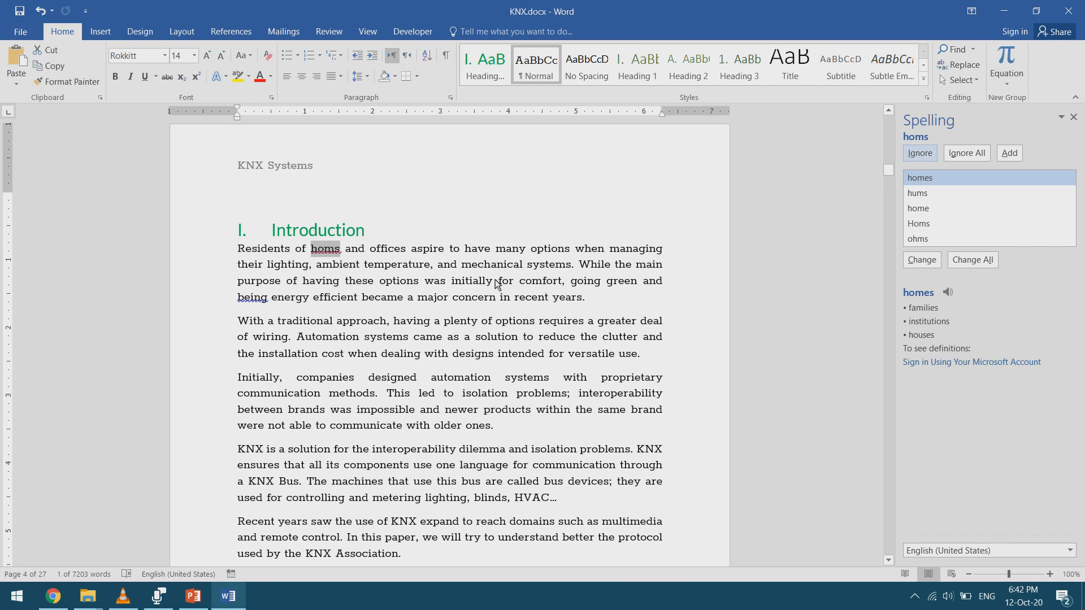
# - Compare the suggested corrections for the grammar-flagged "being" and the misspelled "homs" without applying any
pyautogui.rightClick(252, 300)
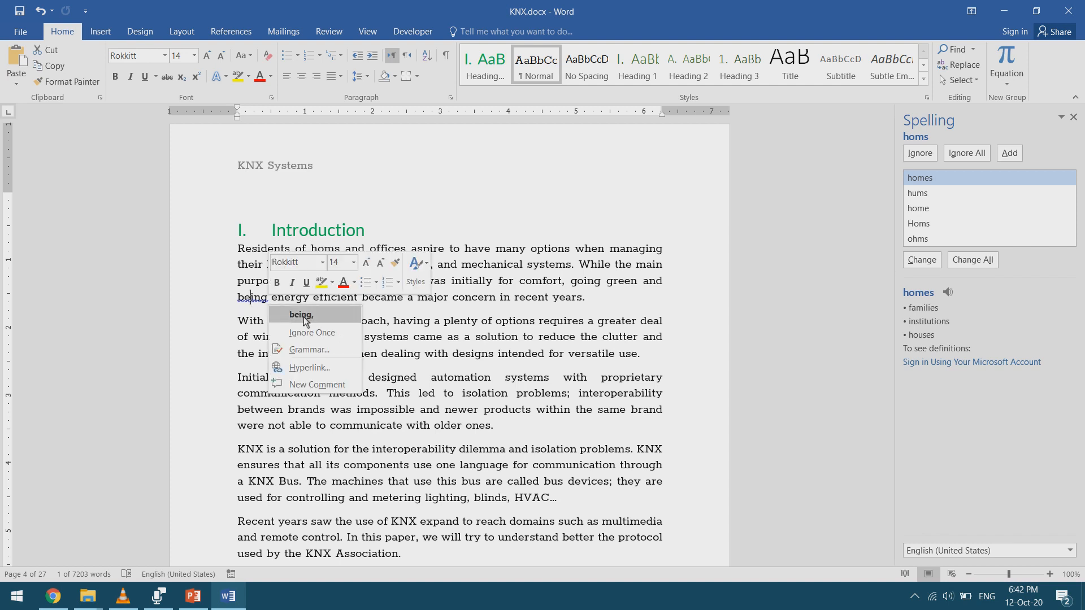
pyautogui.click(485, 322)
pyautogui.rightClick(330, 256)
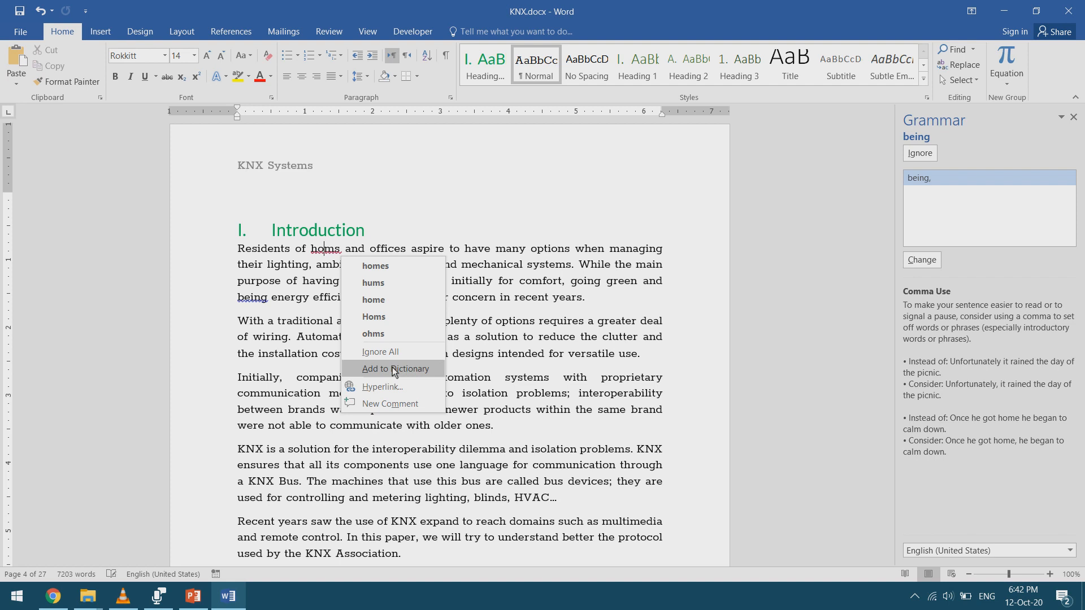
pyautogui.click(541, 310)
# - Apply the suggested corrections in the first Introduction paragraph, changing "homs" to "homes" and "being" to "being,"
pyautogui.click(336, 255)
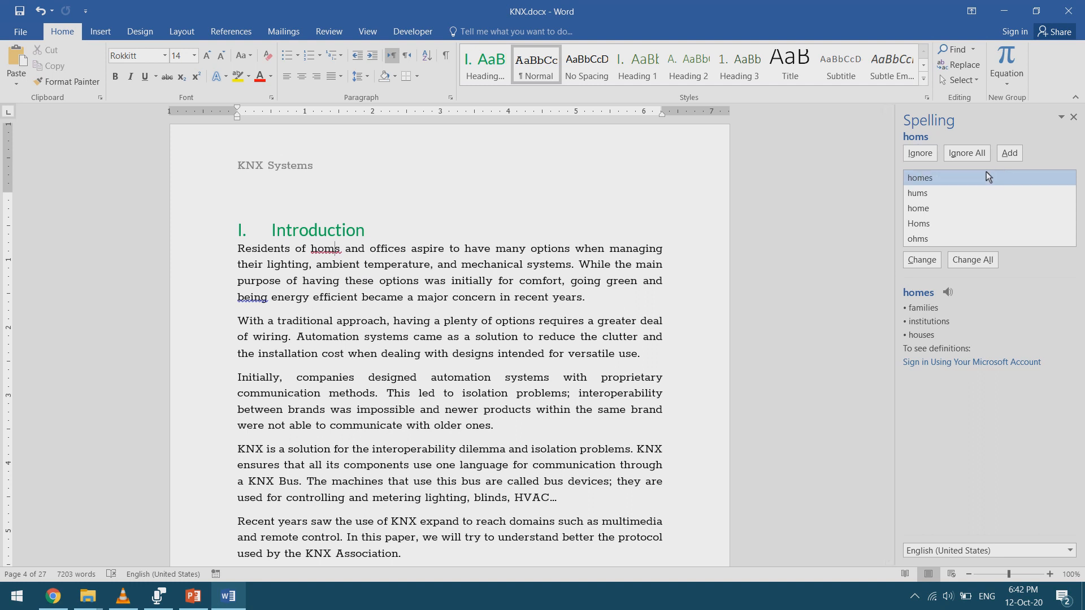
pyautogui.doubleClick(917, 177)
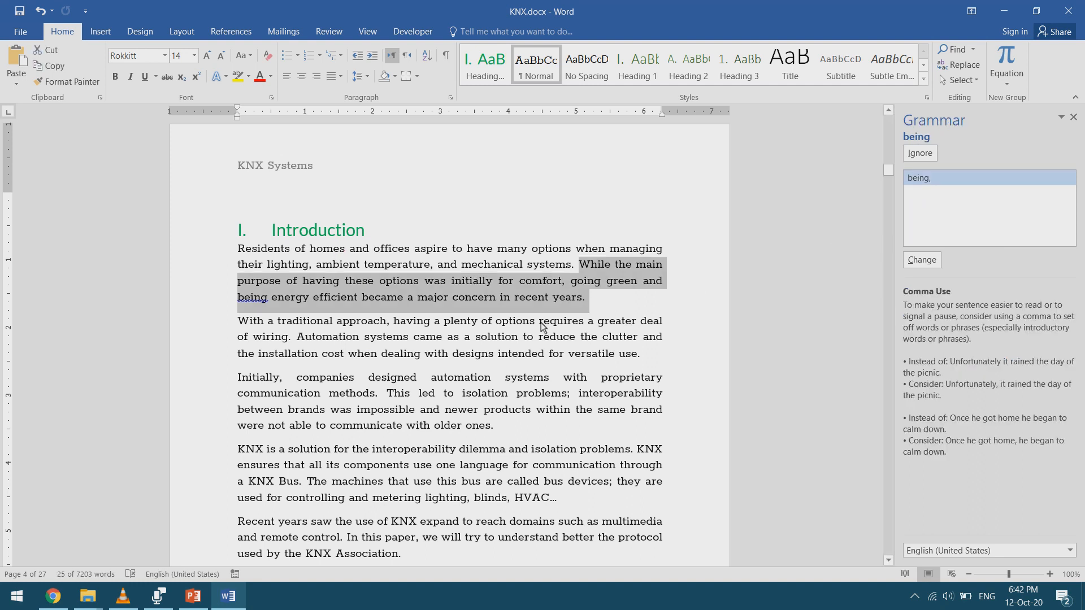
pyautogui.click(331, 300)
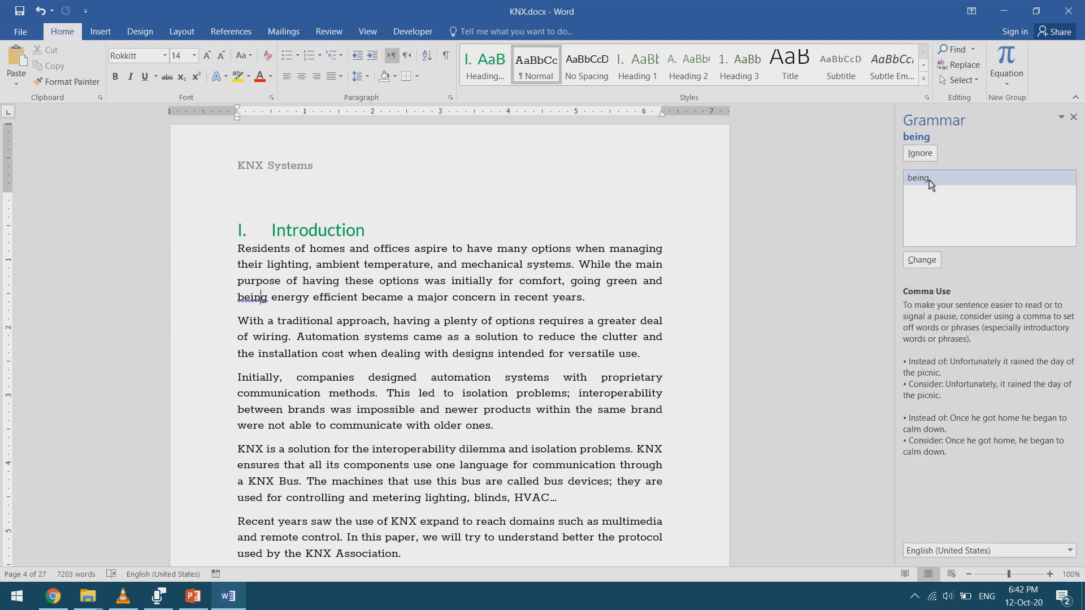
pyautogui.doubleClick(929, 181)
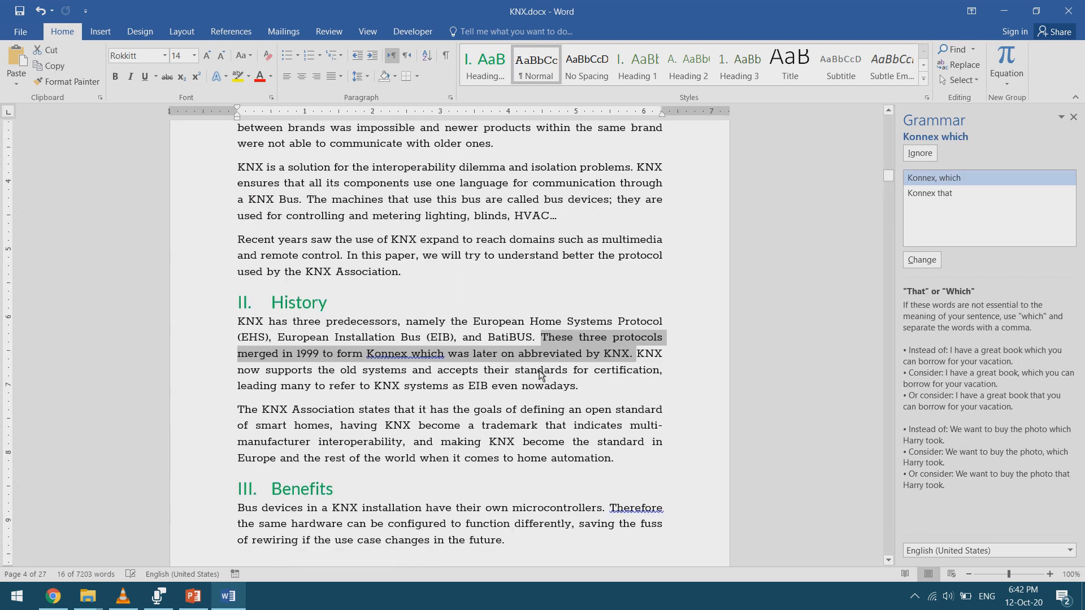
# - Resume the grammar check and replace "Konnex which" with "Konnex, which" in the History section
pyautogui.click(447, 360)
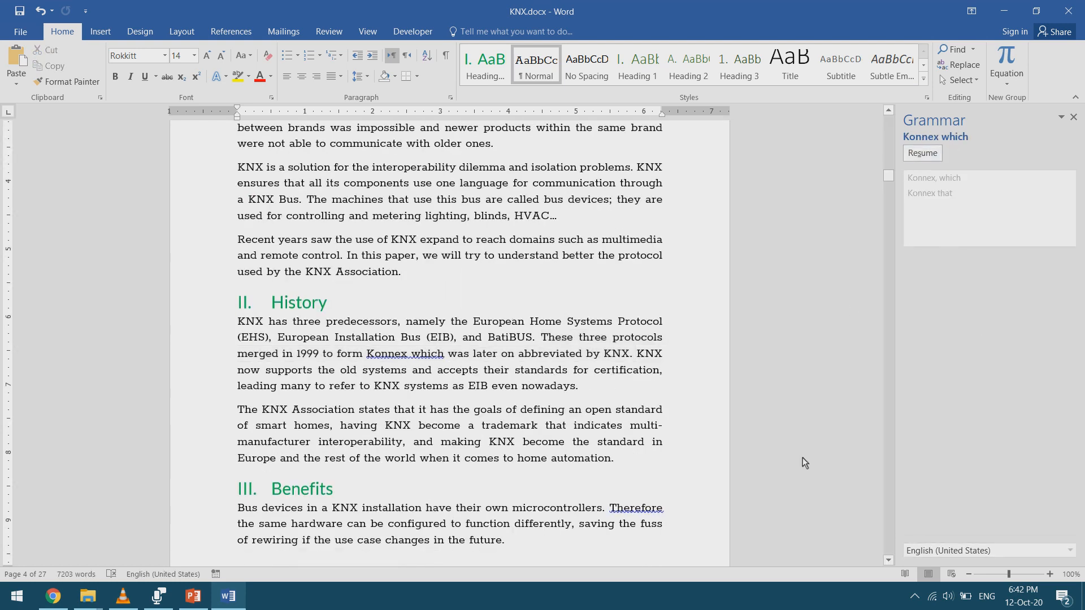
pyautogui.click(931, 160)
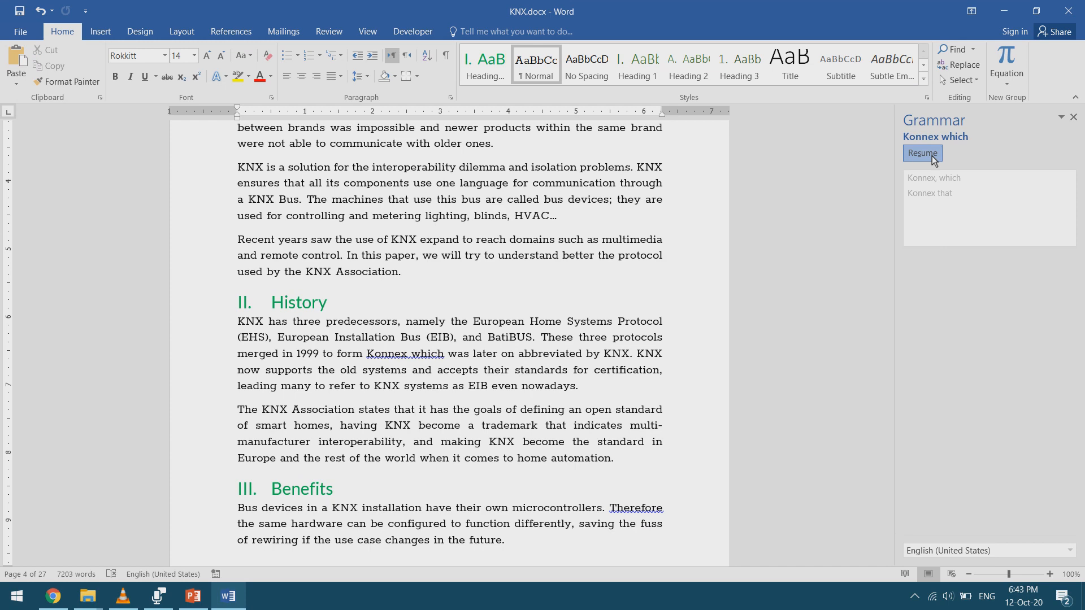
pyautogui.click(425, 349)
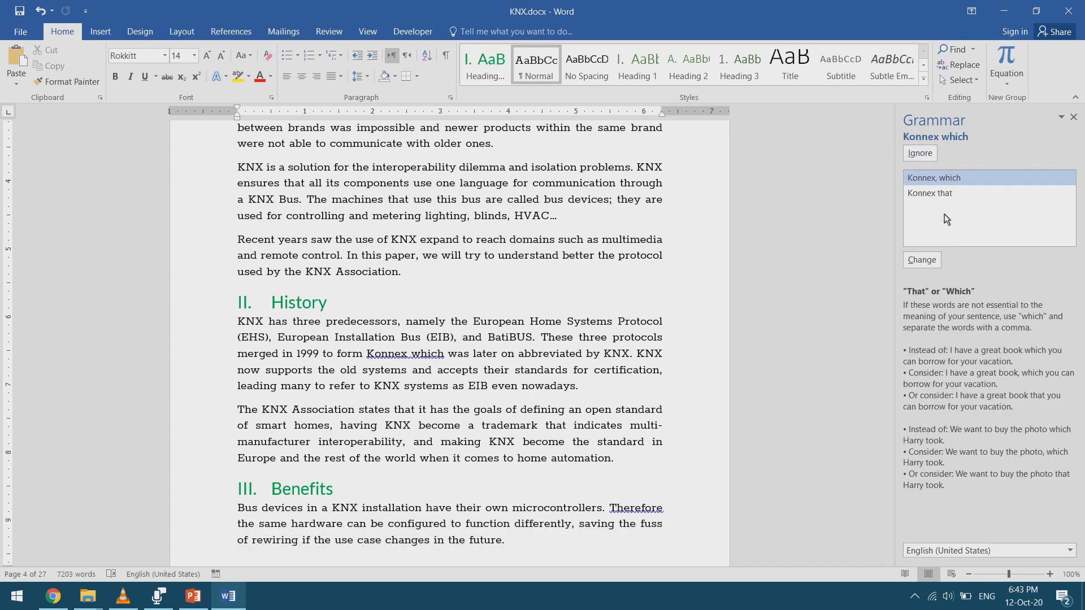
pyautogui.doubleClick(948, 179)
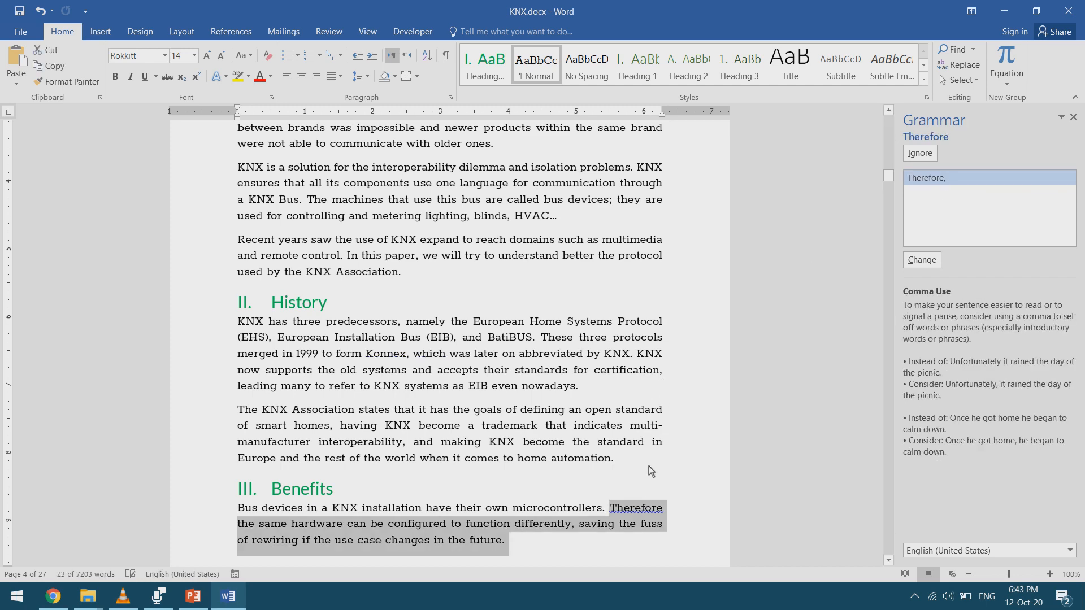
# - Ignore the comma suggestion for "Therefore" in the Benefits section and replace "decentralized," with "decentralized;"
pyautogui.click(652, 510)
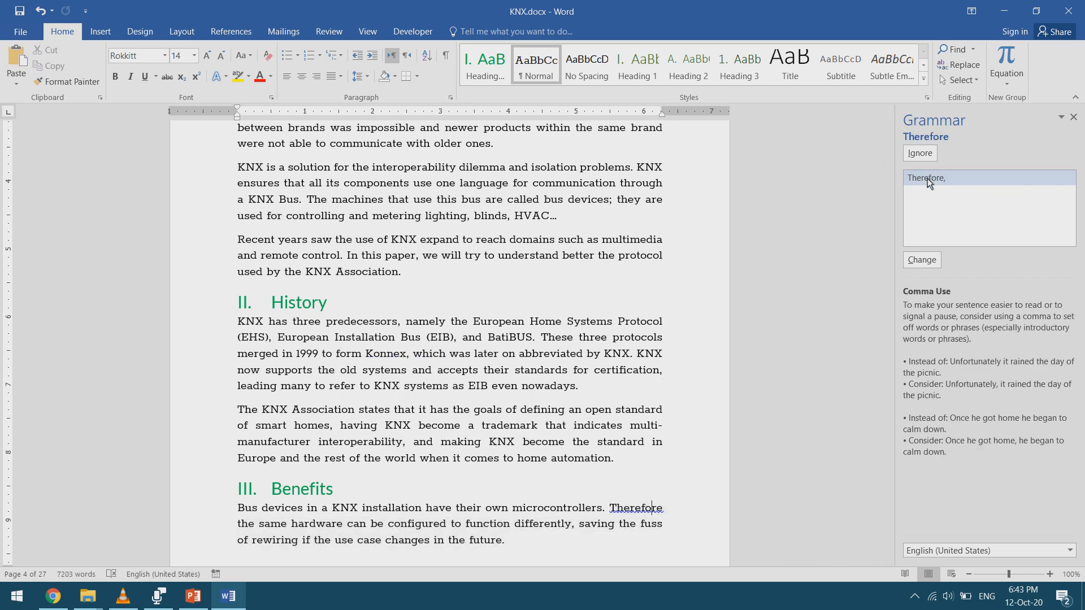
pyautogui.click(921, 163)
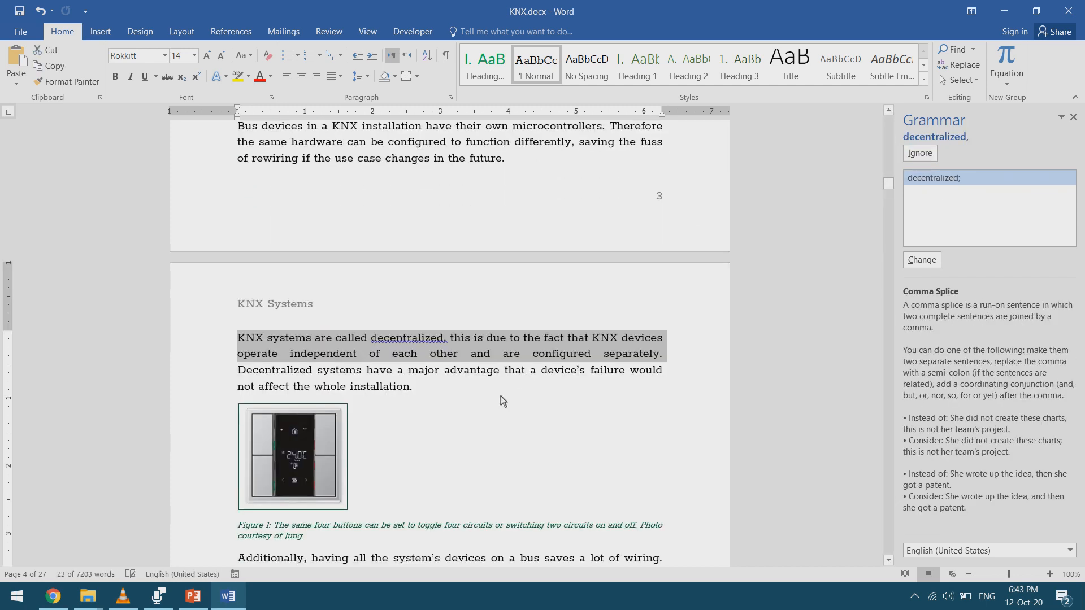
pyautogui.click(437, 339)
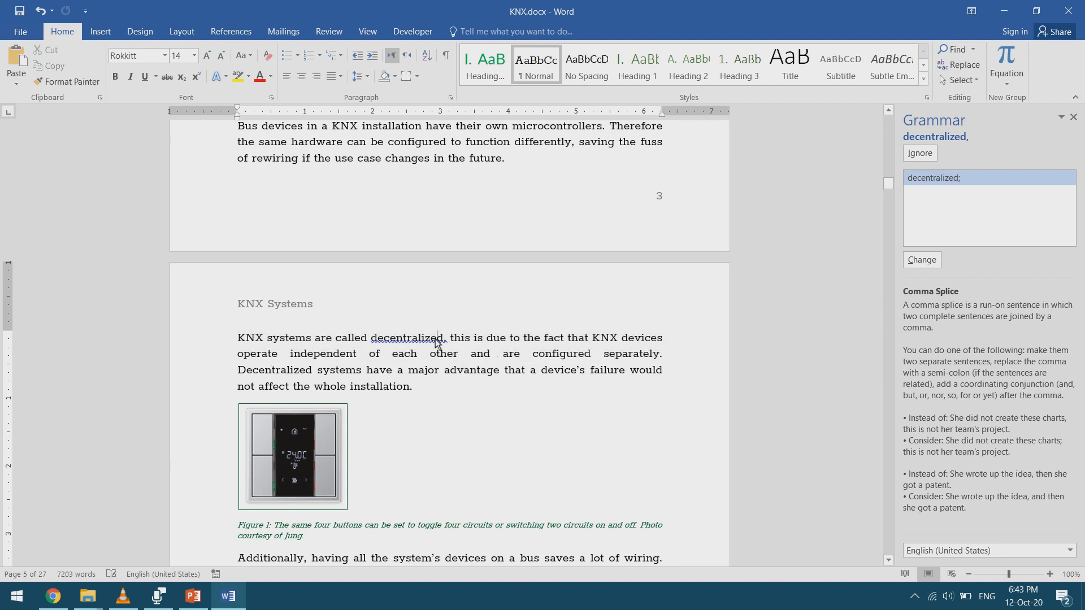
pyautogui.doubleClick(948, 178)
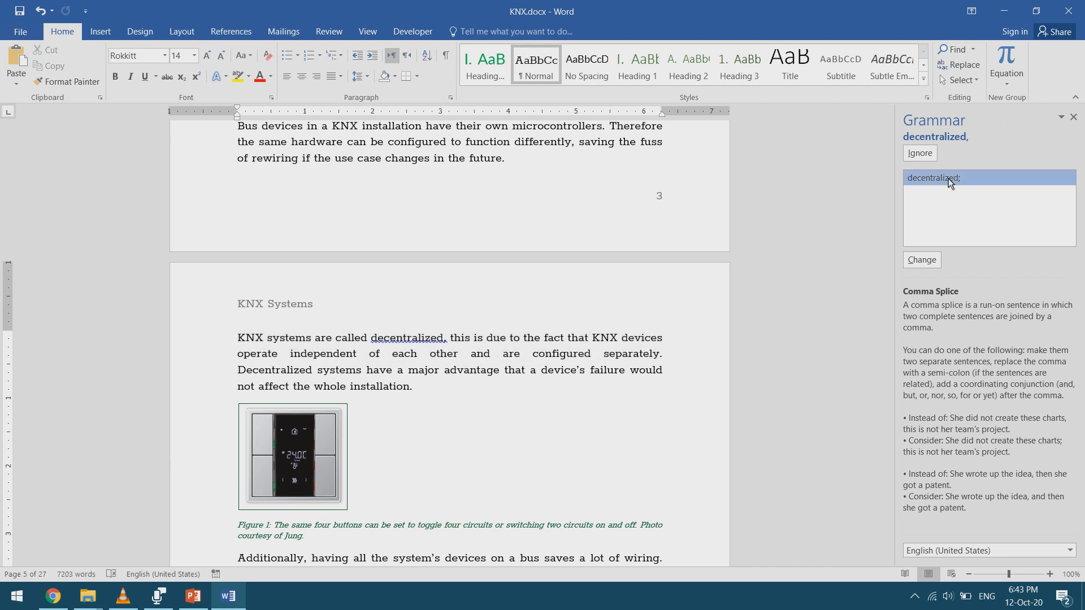
# - Recheck the document from the proofing options, resetting previously ignored spelling and grammar issues, and apply the options
pyautogui.click(512, 380)
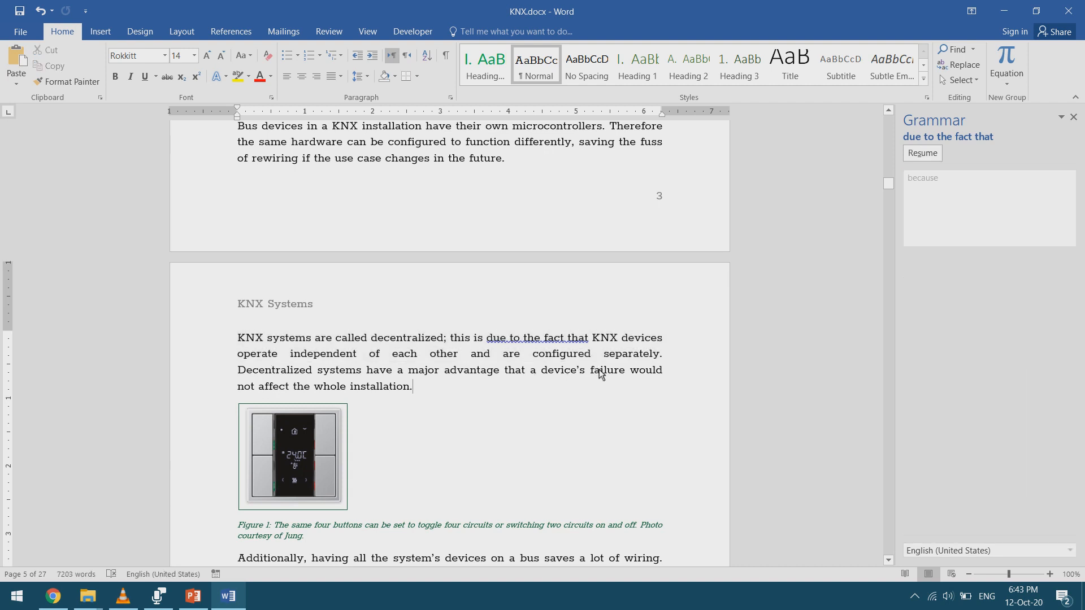
pyautogui.click(564, 371)
pyautogui.click(21, 31)
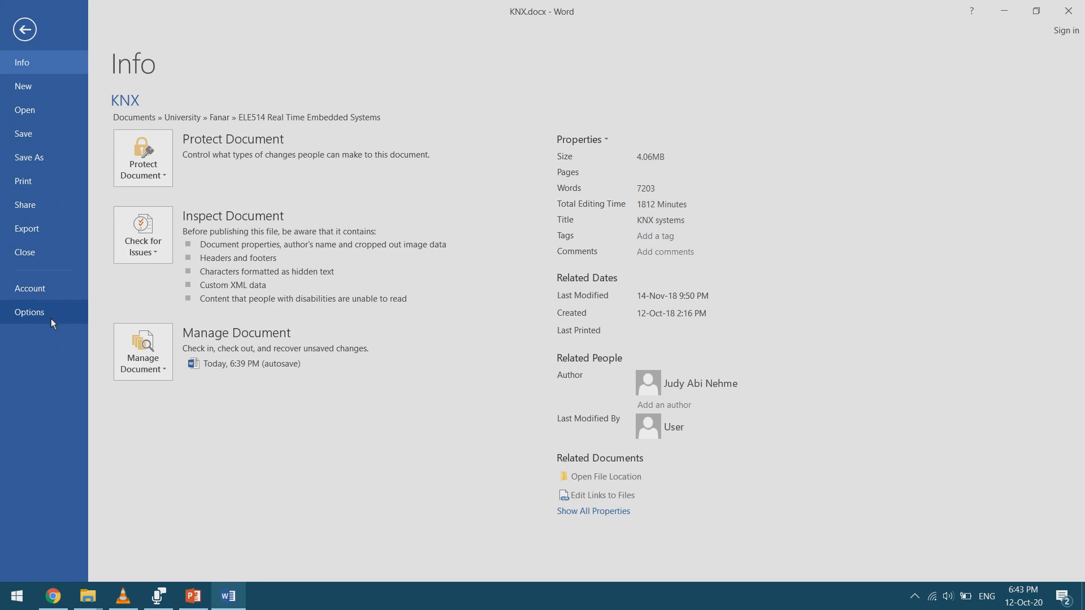
pyautogui.click(48, 317)
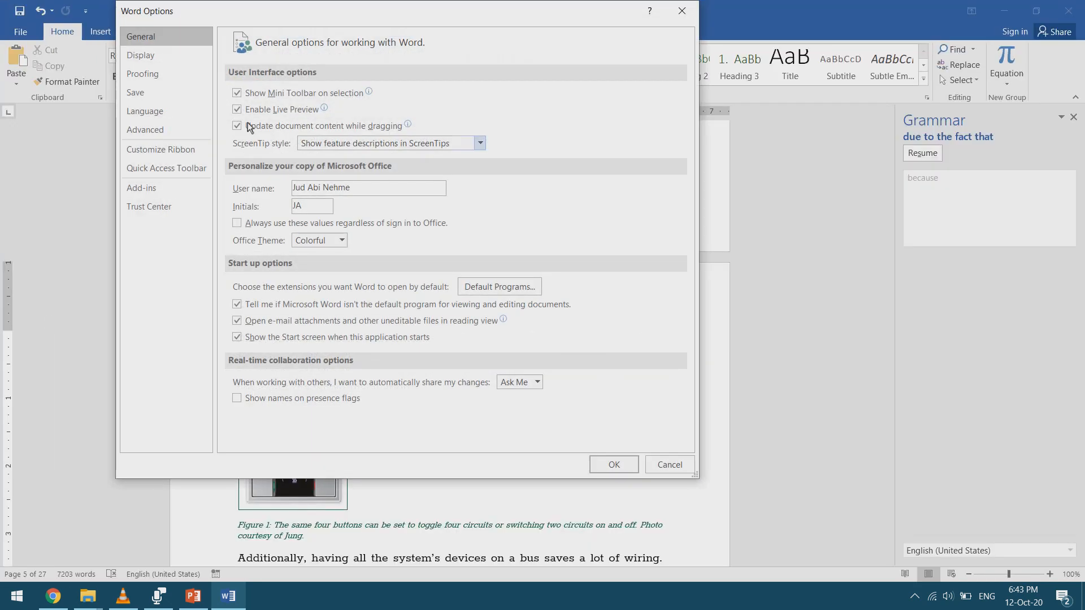
pyautogui.click(174, 74)
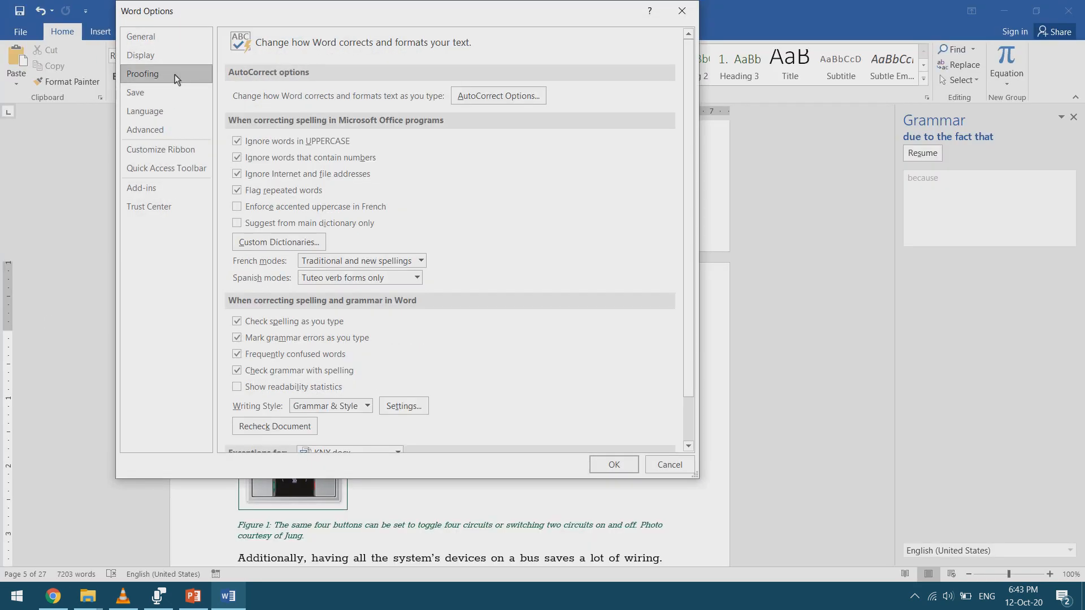
pyautogui.click(303, 427)
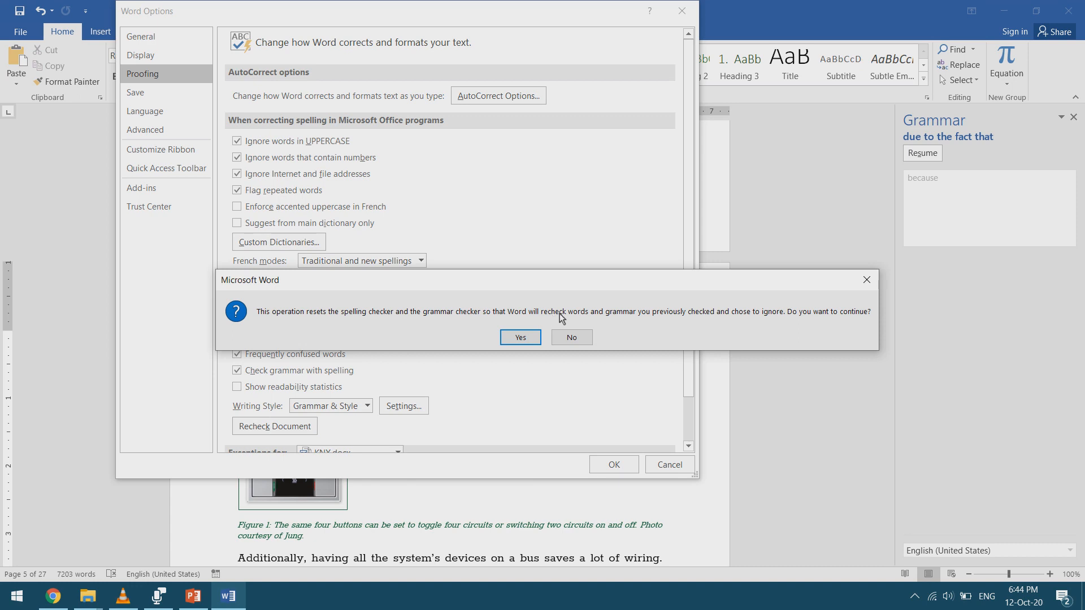
pyautogui.click(521, 337)
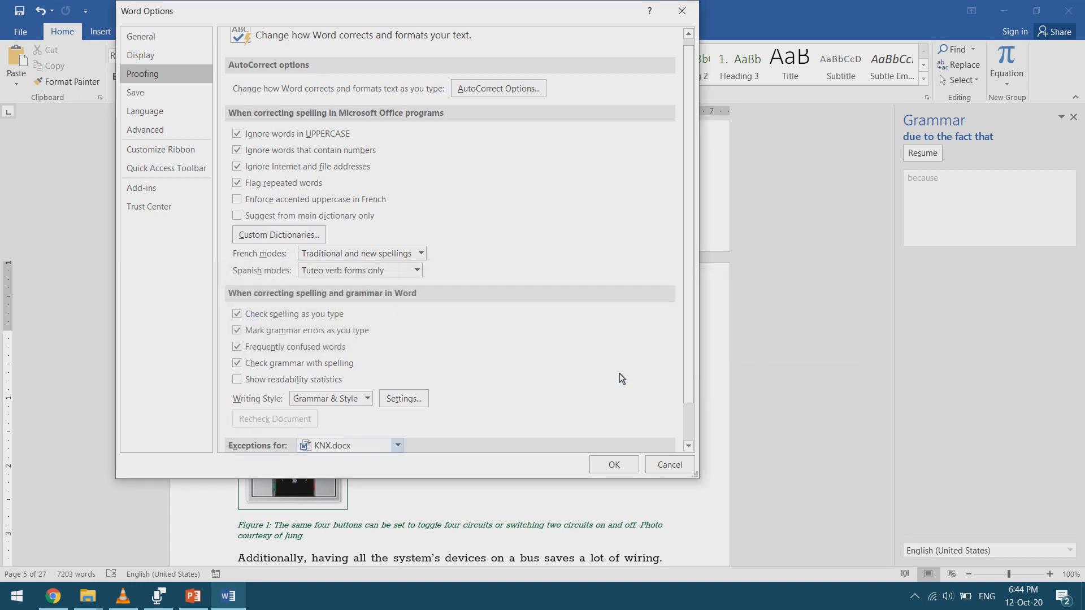
pyautogui.click(602, 470)
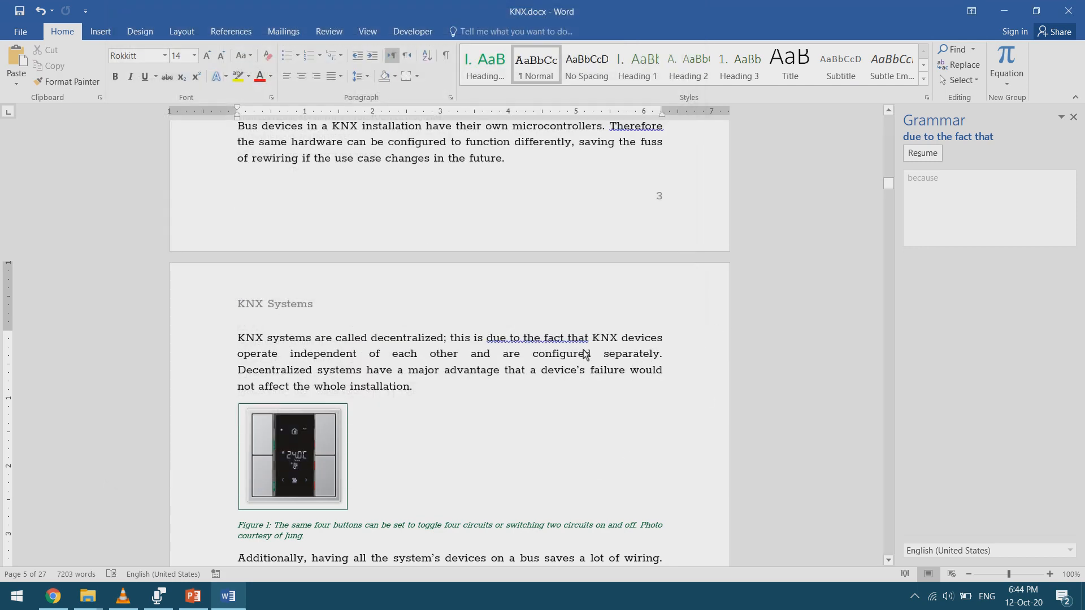
# - View the list of custom dictionaries in the proofing options and close it without making changes
pyautogui.click(21, 34)
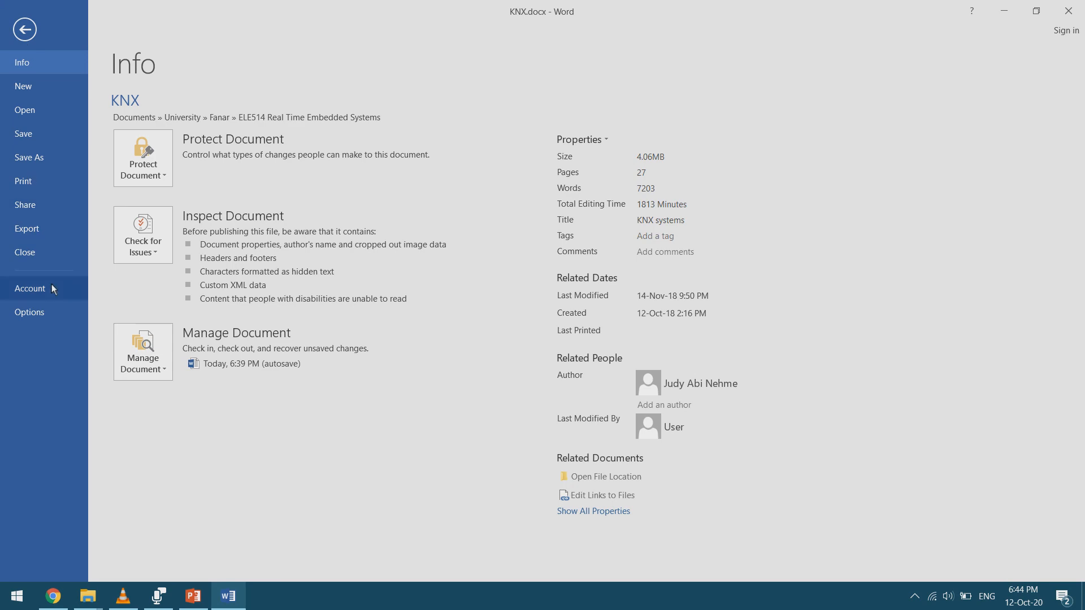
pyautogui.click(49, 314)
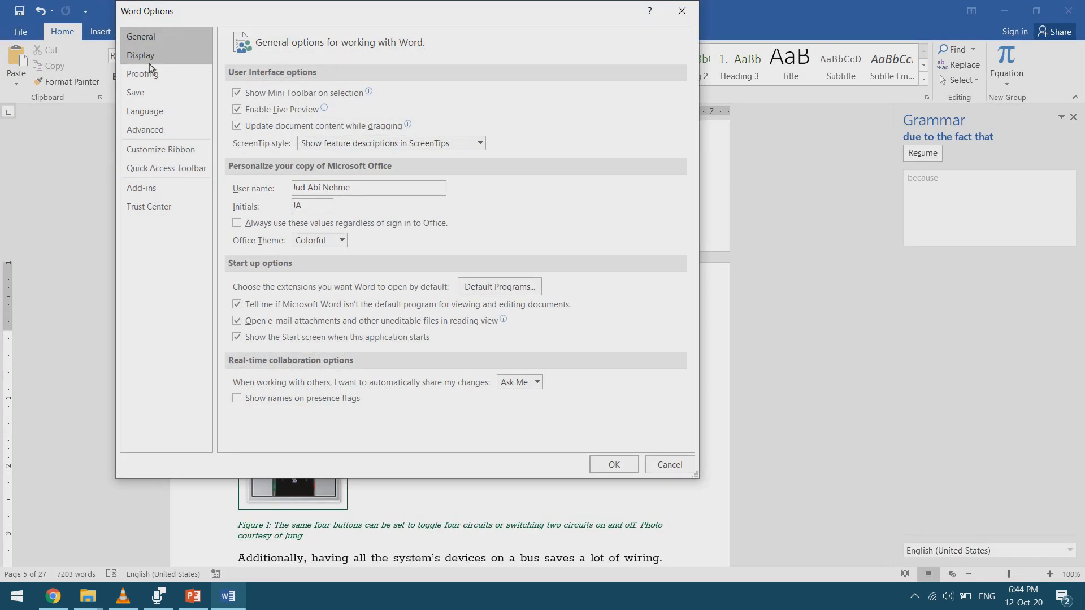
pyautogui.click(166, 74)
pyautogui.scroll(-1, 322, 248)
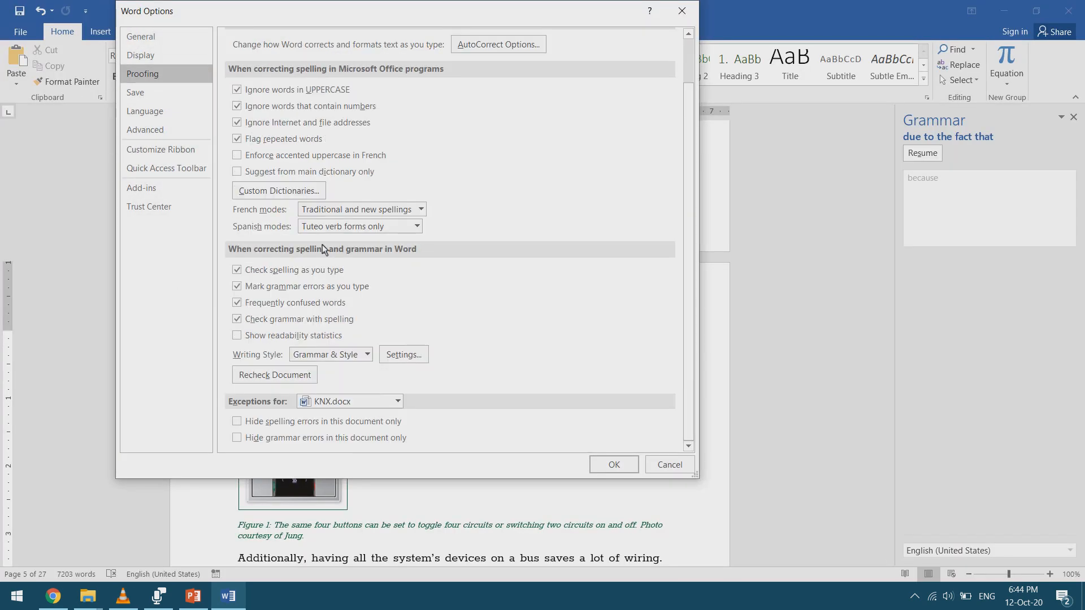
pyautogui.click(308, 195)
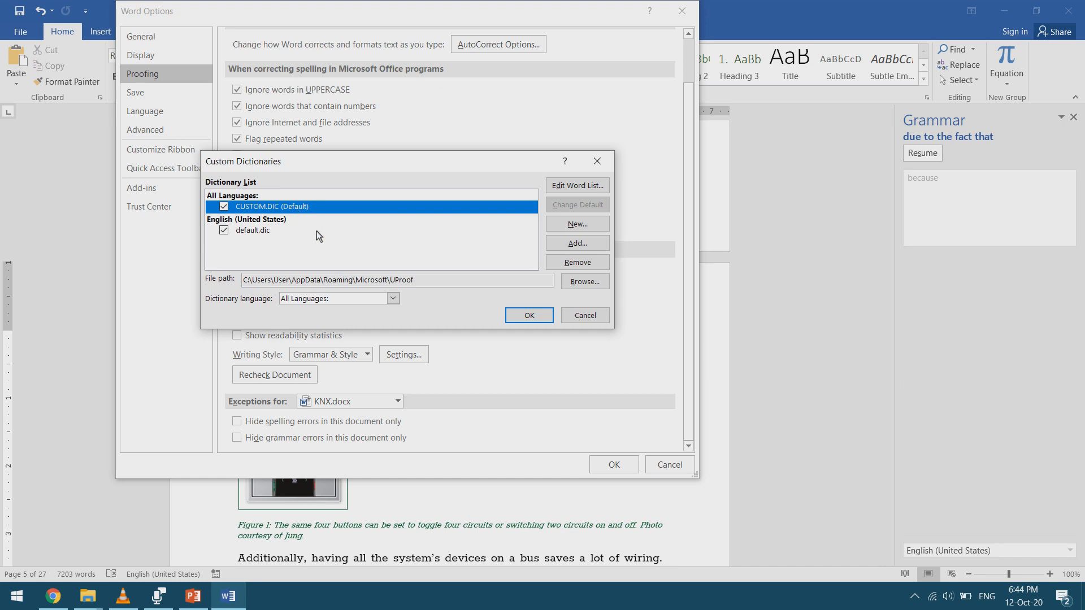
pyautogui.click(586, 316)
pyautogui.scroll(1, 447, 130)
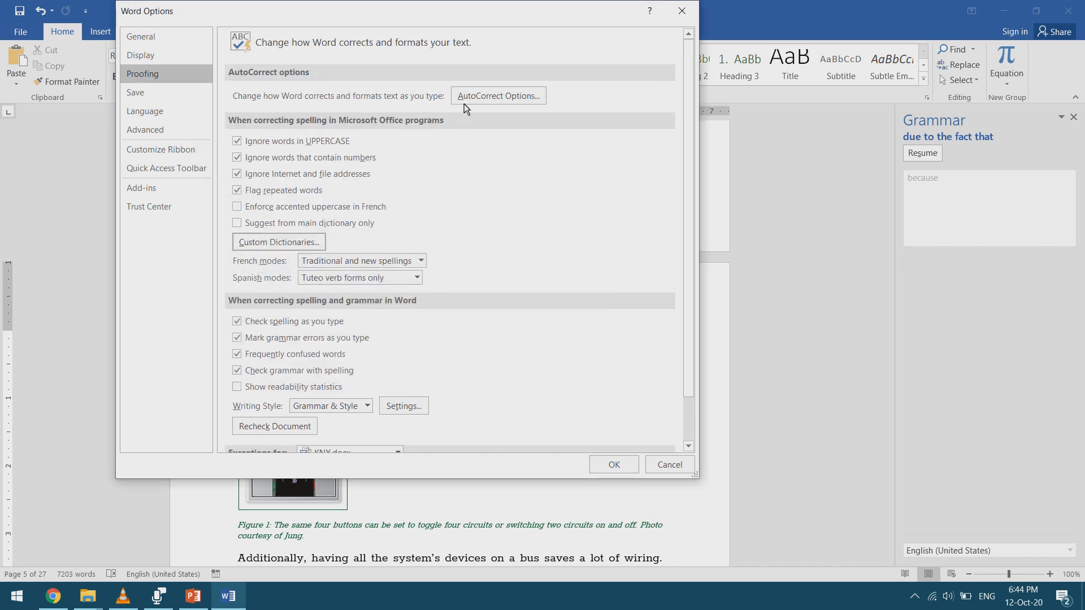
# - Add an AutoCorrect entry that replaces "hru" with "how r you" and apply the proofing options
pyautogui.click(464, 102)
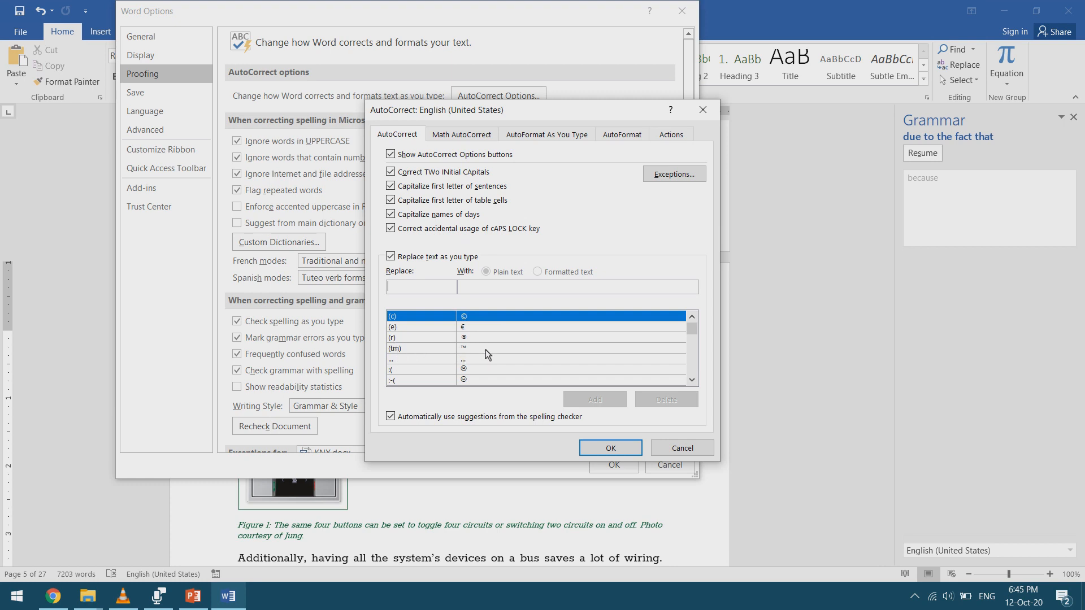
pyautogui.scroll(-2, 482, 346)
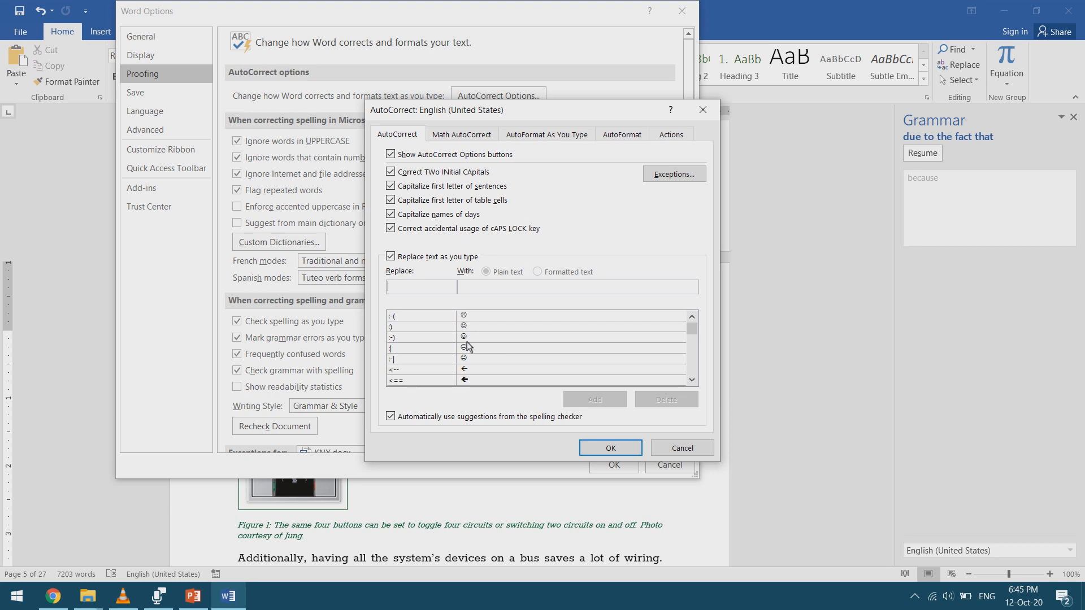
pyautogui.scroll(2, 438, 357)
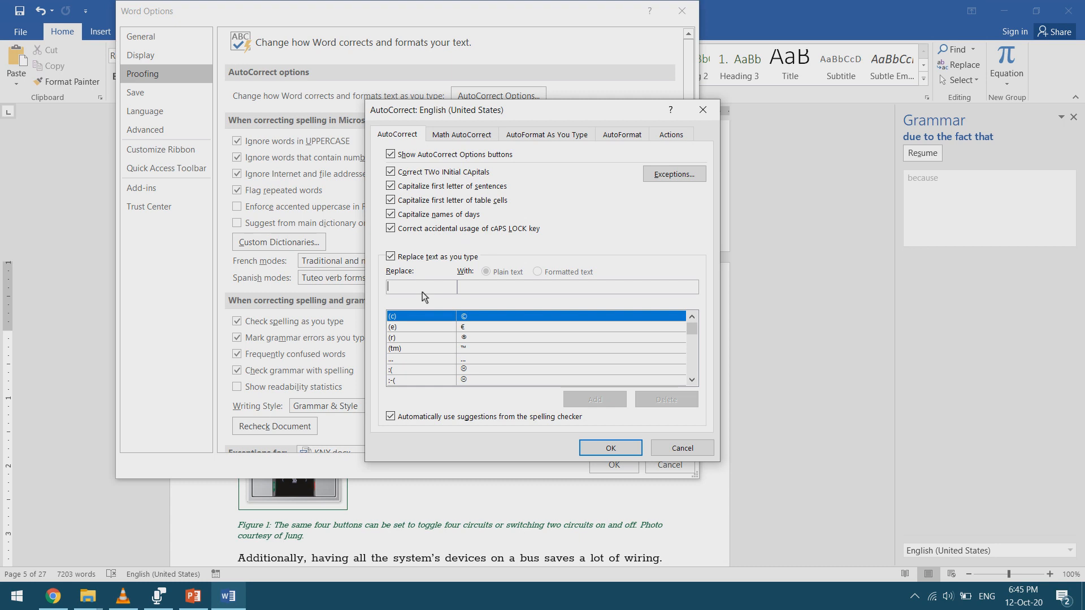
pyautogui.write('hru')
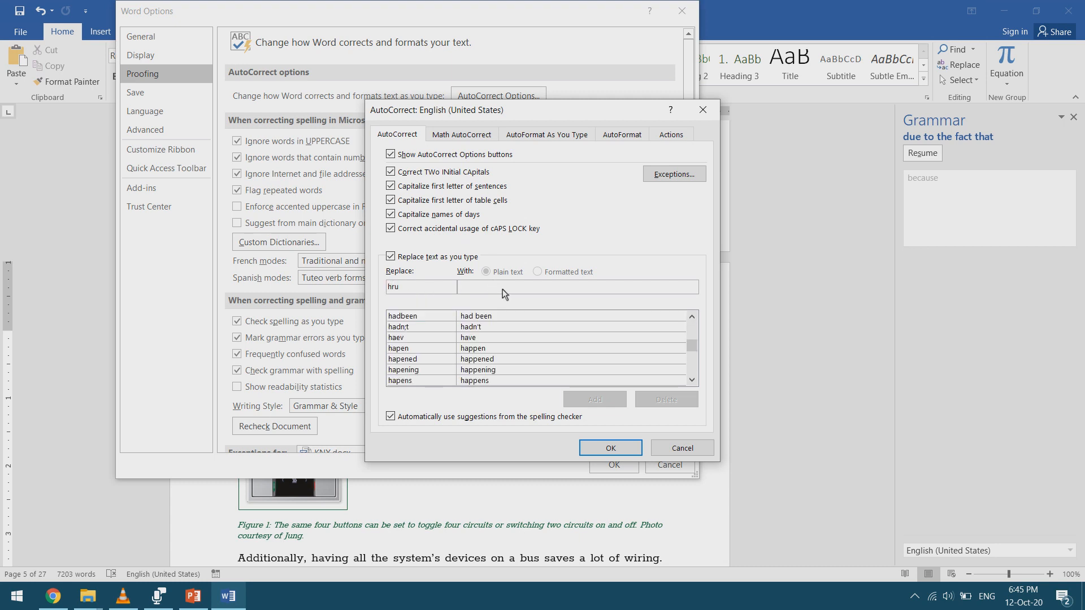
pyautogui.write('how r you')
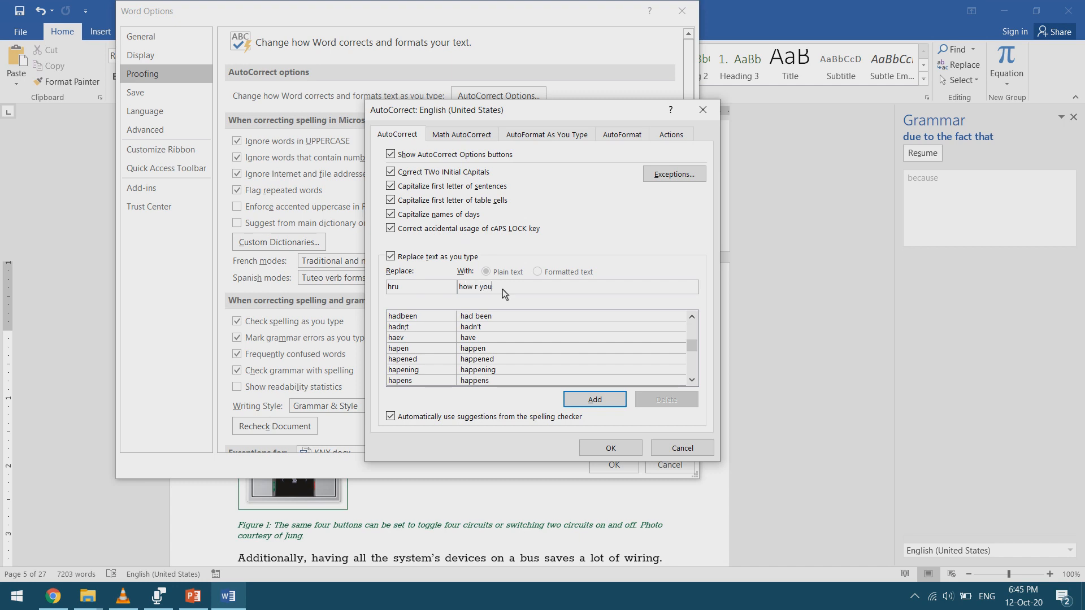
pyautogui.click(590, 399)
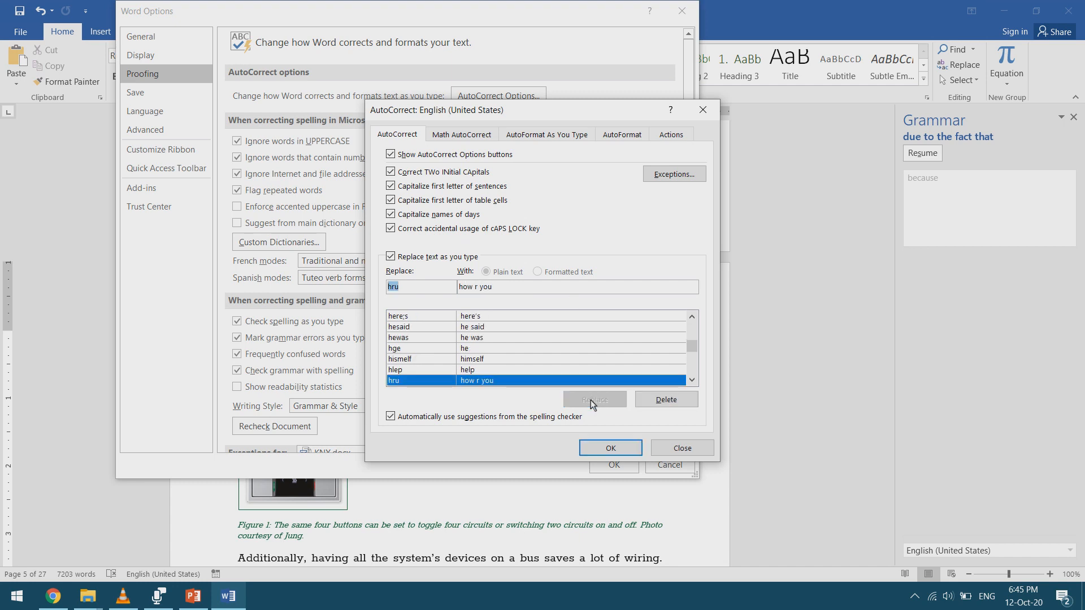
pyautogui.click(611, 448)
pyautogui.click(615, 463)
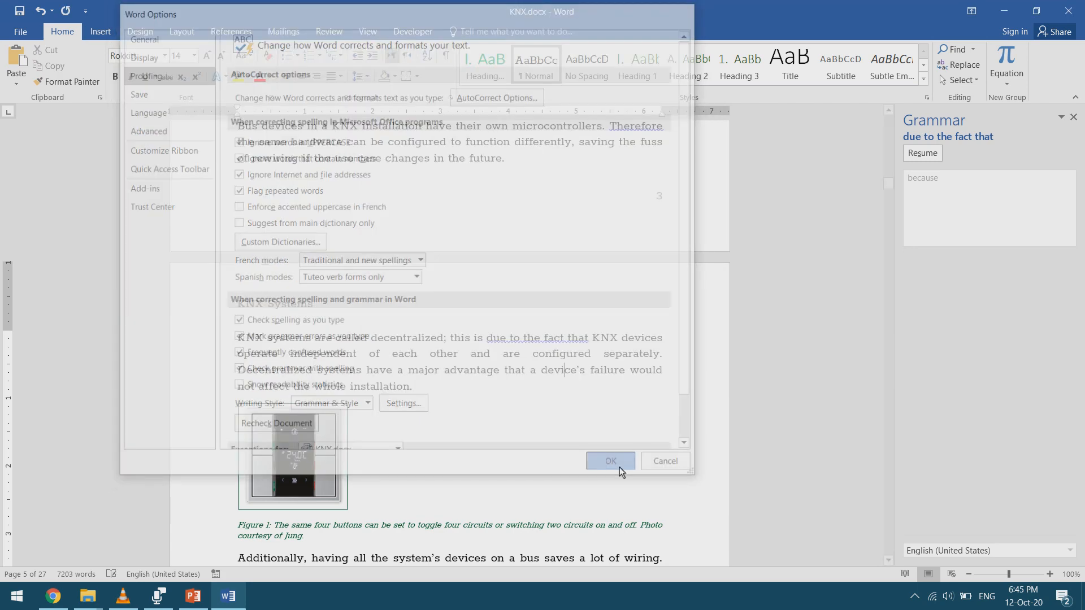
# - Test the "hru" AutoCorrect entry on a new line below the decentralized systems paragraph and erase the test text
pyautogui.press('Return')
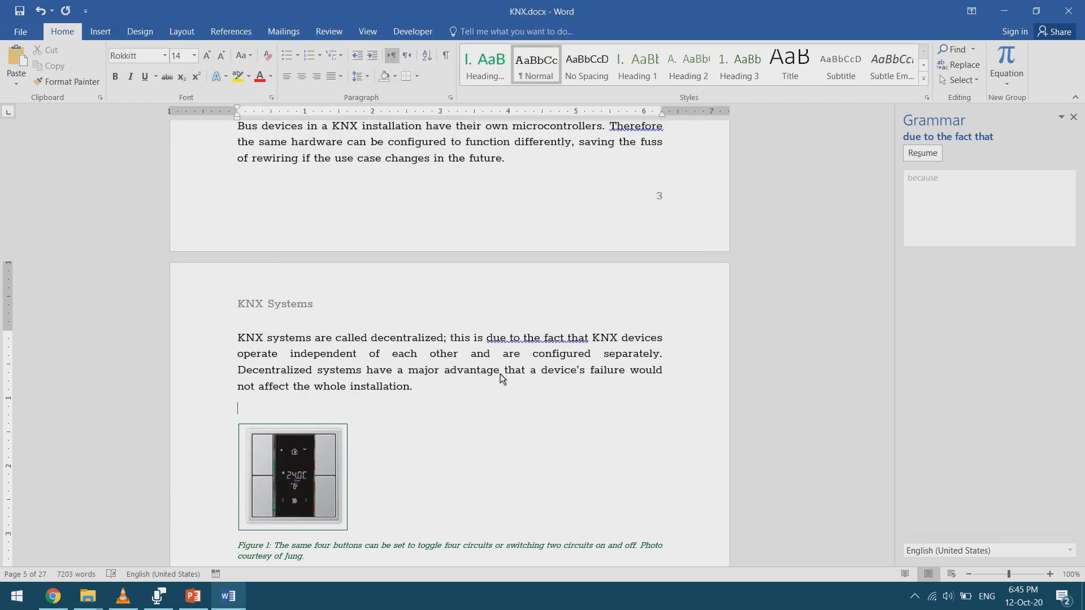
pyautogui.write('hru')
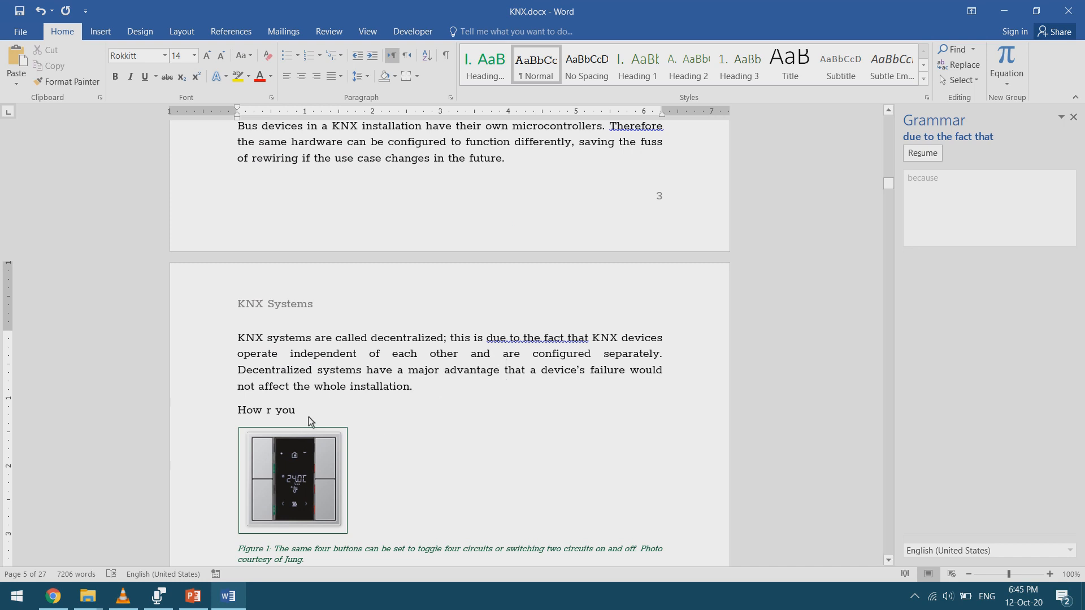
pyautogui.write('how r')
pyautogui.press('BackSpace')
pyautogui.press('BackSpace')
pyautogui.press('BackSpace')
pyautogui.press('BackSpace')
pyautogui.press('BackSpace')
pyautogui.press('BackSpace')
pyautogui.press('BackSpace')
pyautogui.press('BackSpace')
pyautogui.press('BackSpace')
pyautogui.press('BackSpace')
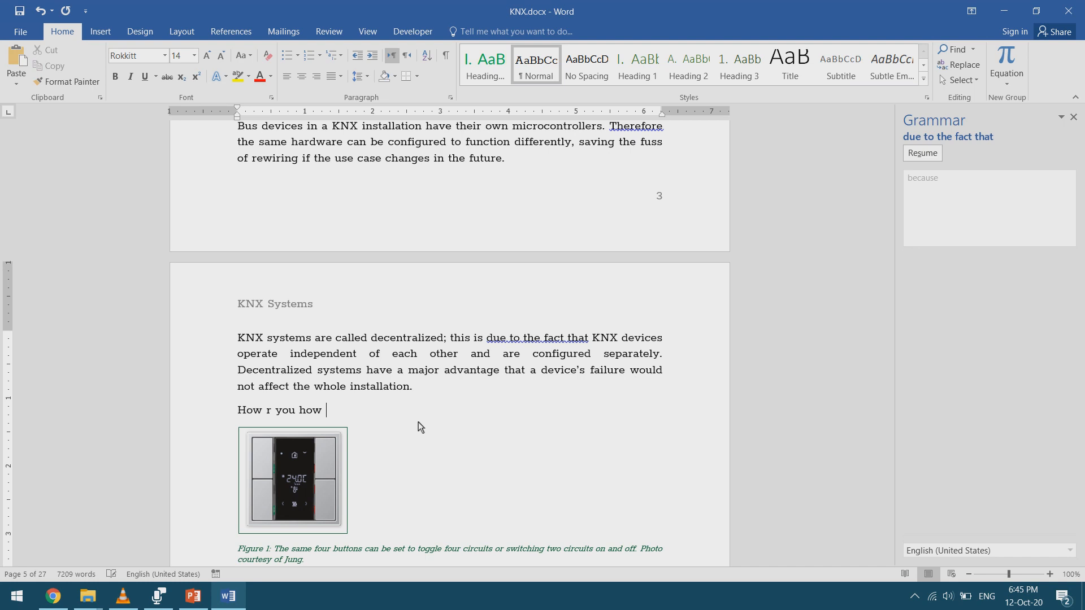
pyautogui.press('BackSpace')
pyautogui.press('BackSpace')
pyautogui.press('BackSpace')
pyautogui.press('BackSpace')
pyautogui.press('BackSpace')
pyautogui.press('BackSpace')
pyautogui.press('BackSpace')
pyautogui.press('BackSpace')
pyautogui.press('BackSpace')
pyautogui.press('BackSpace')
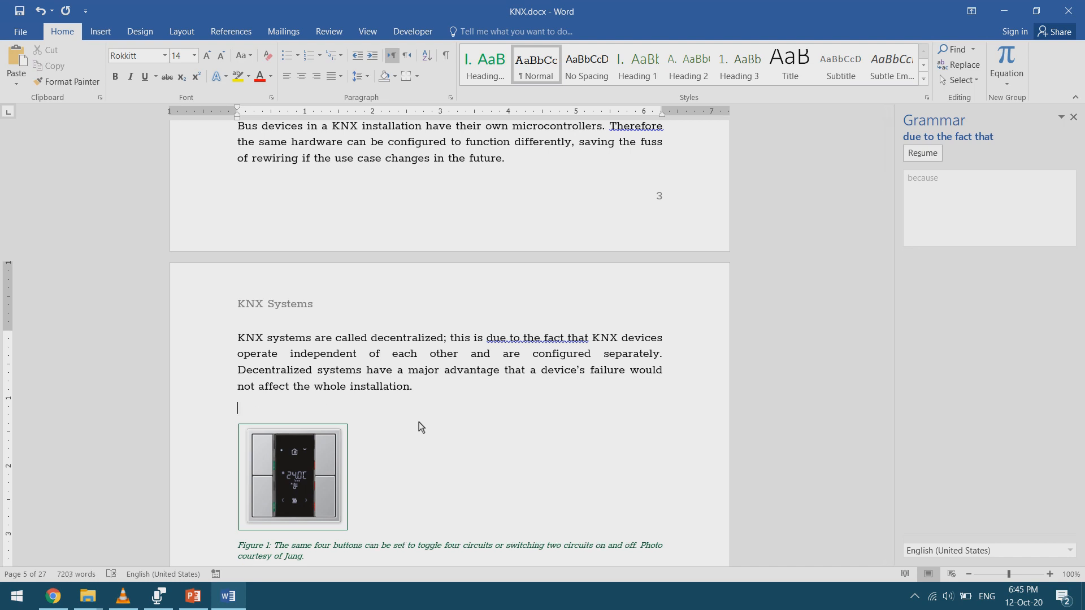
# - Enter "hru (c)" on the empty line above the figure and change the autocorrected © back to "(c)"
pyautogui.write('hru ©')
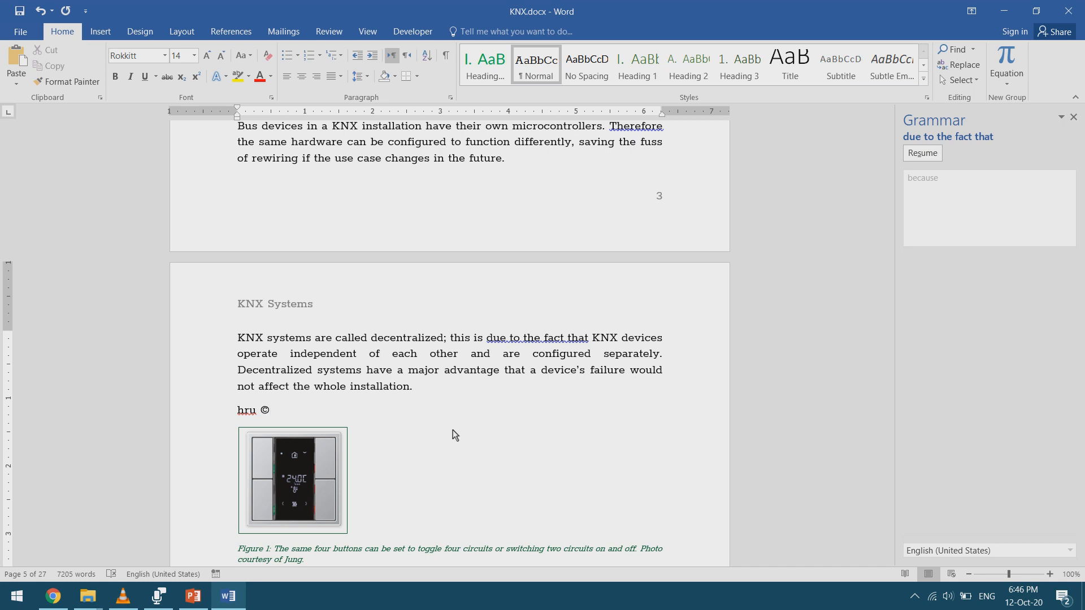
pyautogui.click(411, 415)
pyautogui.click(263, 410)
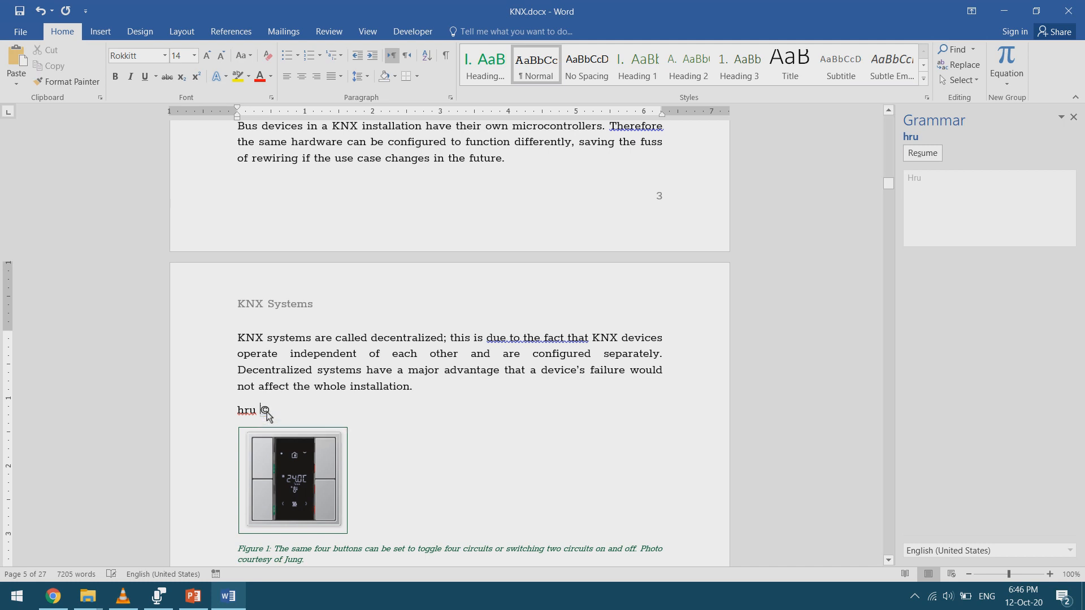
pyautogui.doubleClick(265, 412)
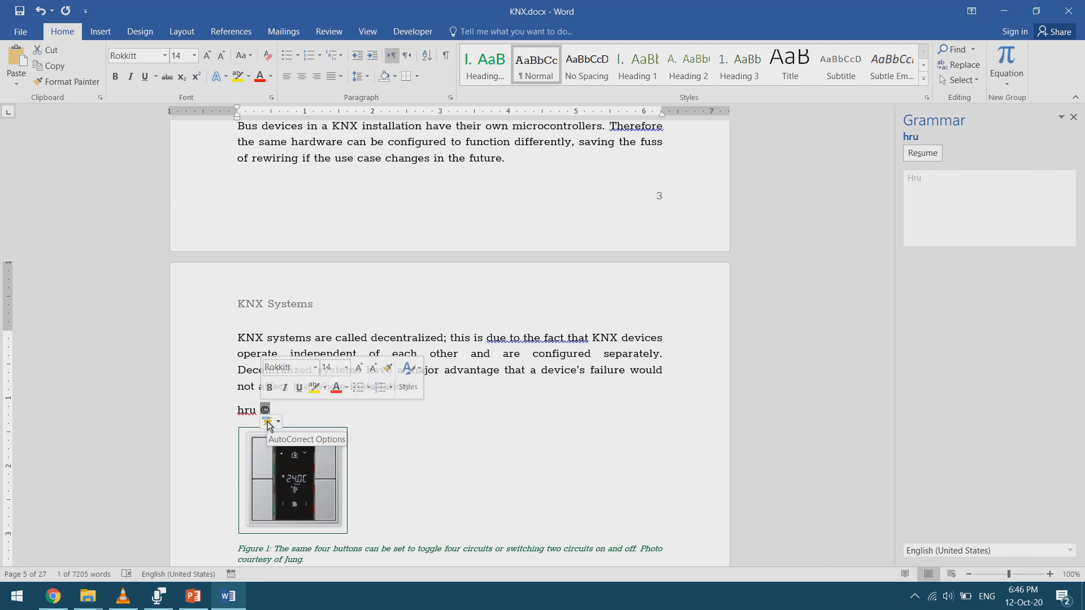
pyautogui.click(268, 424)
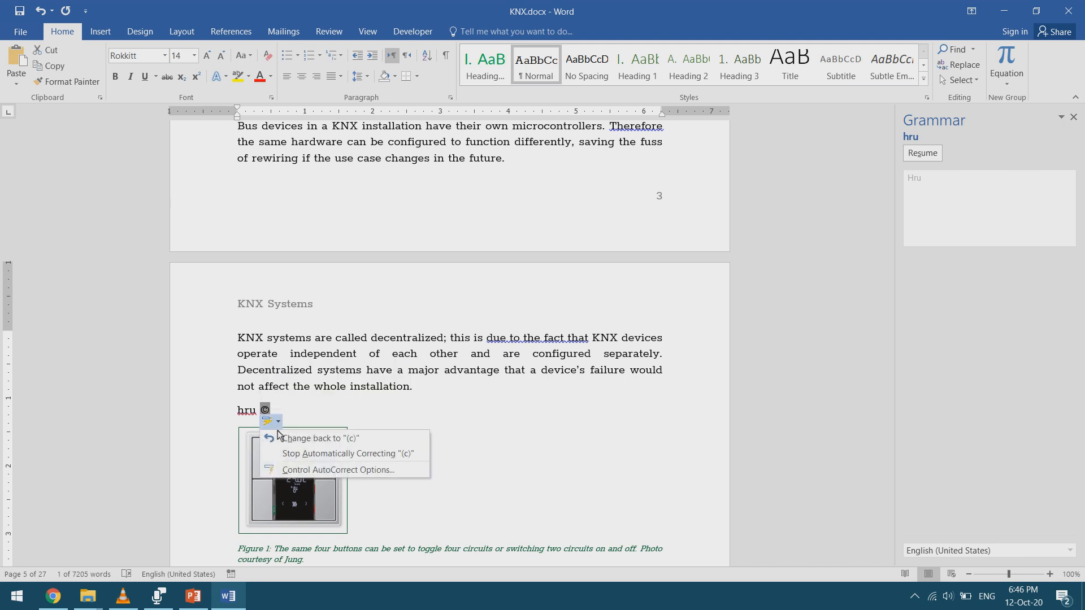
pyautogui.click(285, 440)
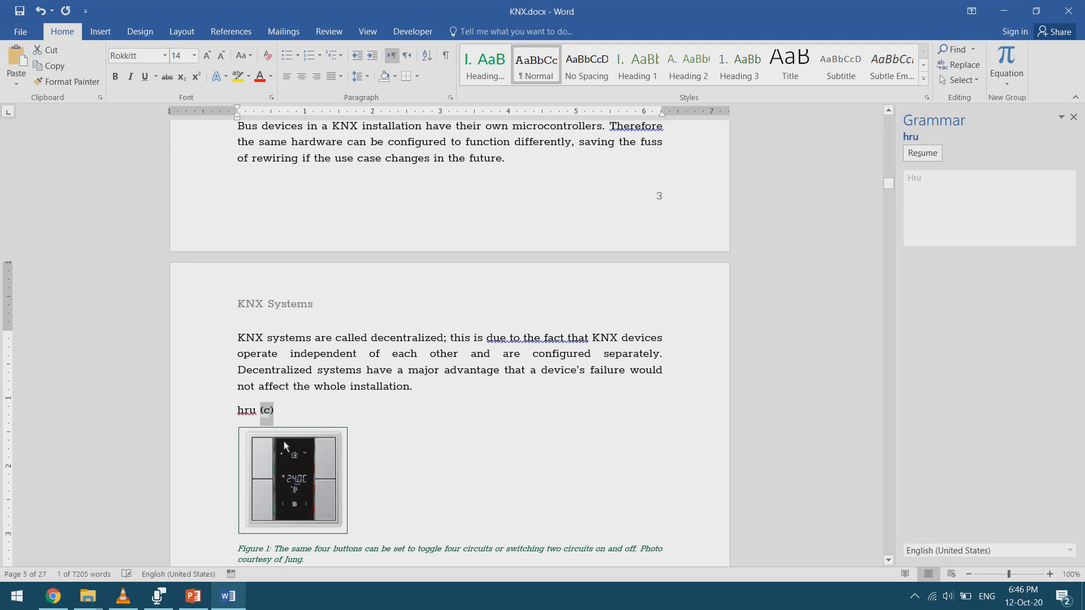
# - Delete the "hru" entry from the AutoCorrect replacement list in the proofing options
pyautogui.click(35, 35)
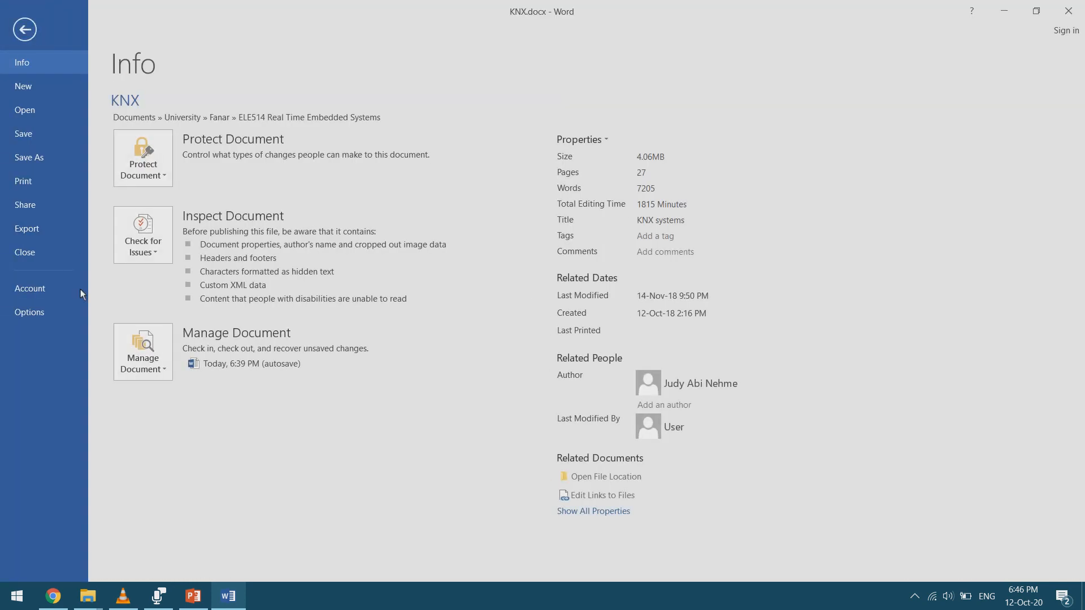
pyautogui.click(71, 311)
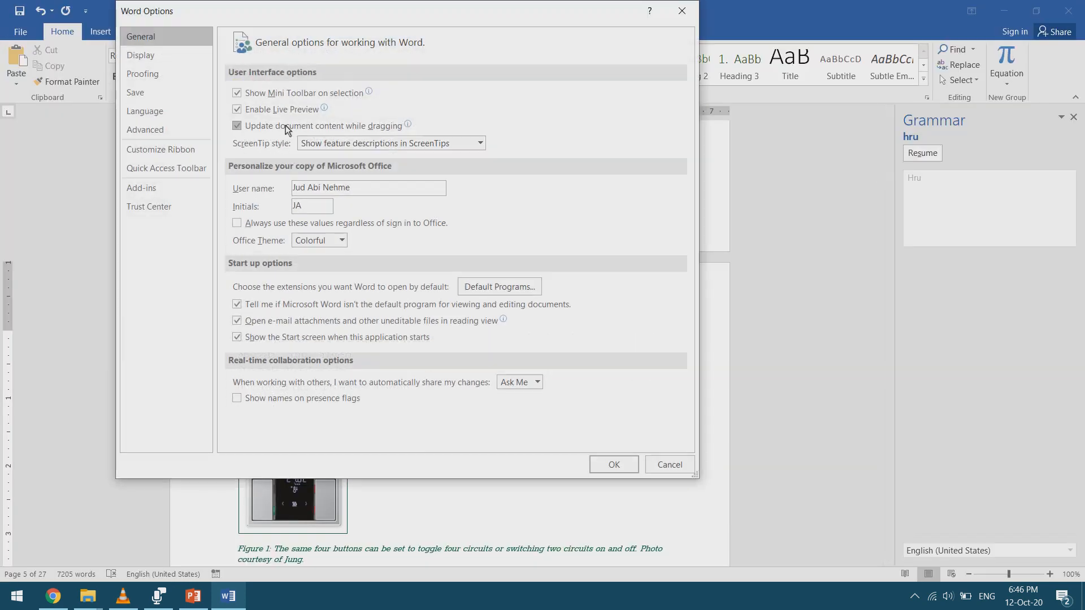
pyautogui.click(150, 73)
pyautogui.click(493, 103)
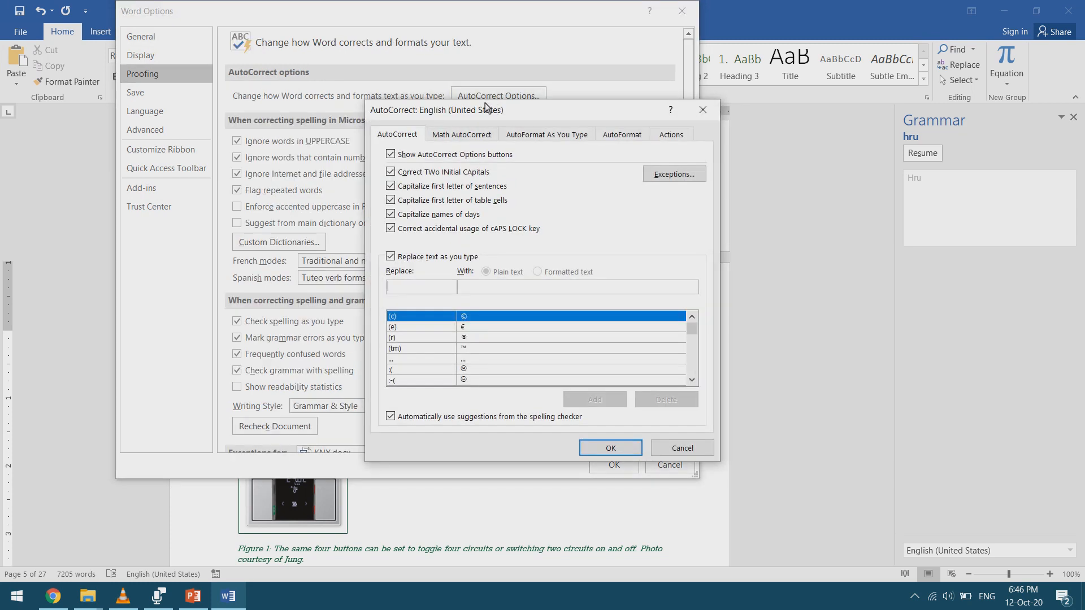
pyautogui.scroll(-15, 485, 317)
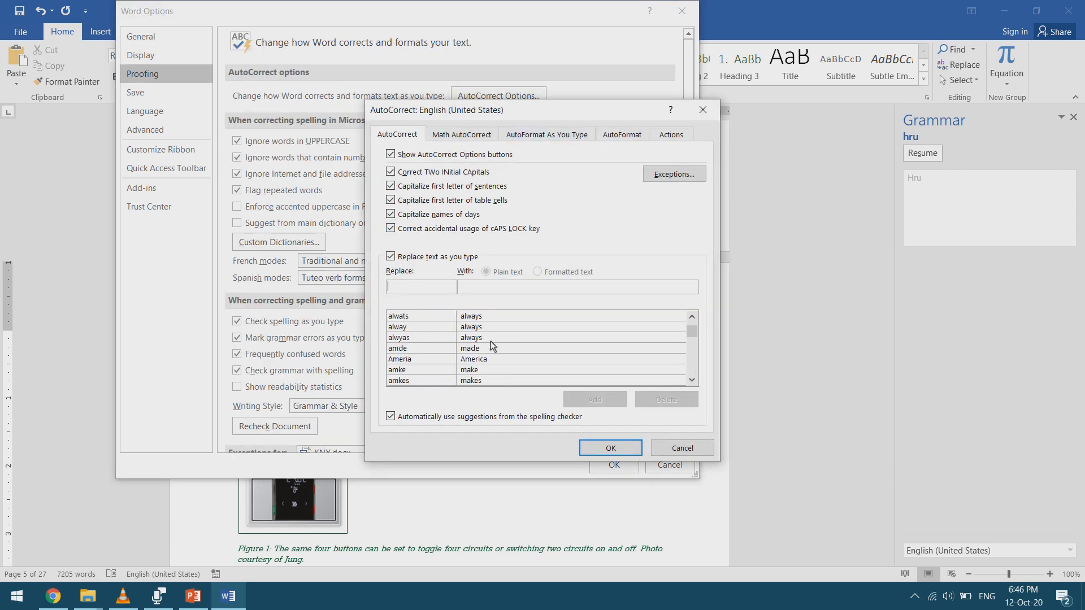
pyautogui.click(431, 341)
pyautogui.write('h')
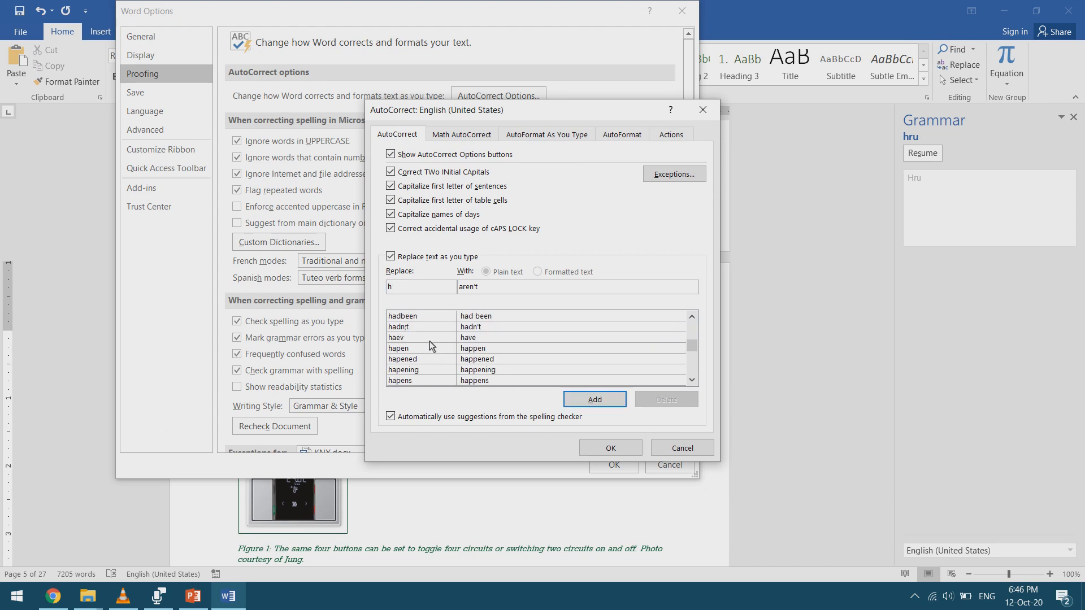
pyautogui.write('ru')
pyautogui.click(431, 316)
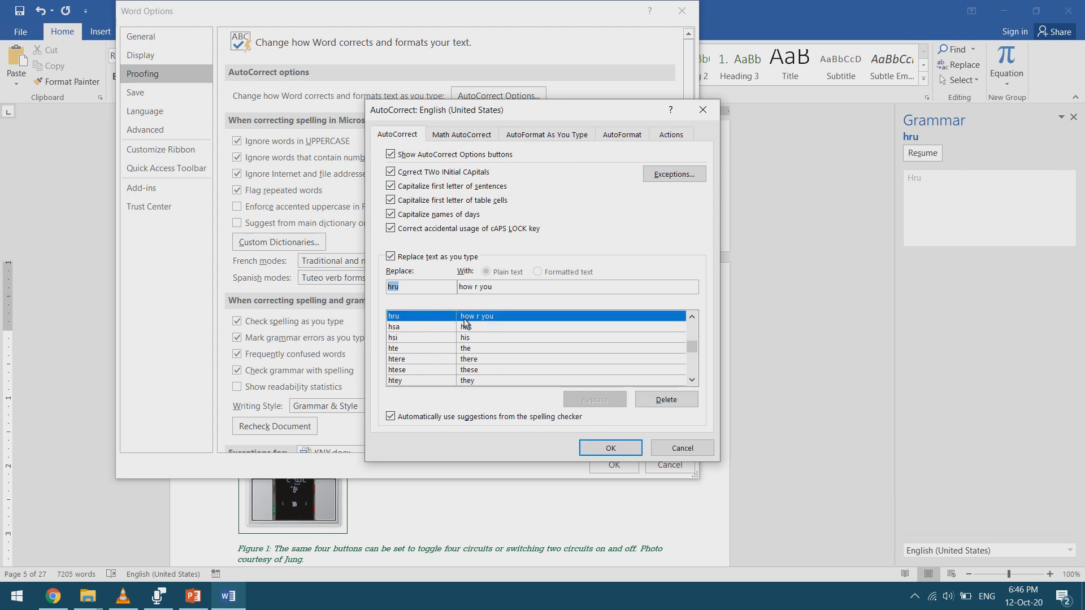
pyautogui.click(661, 402)
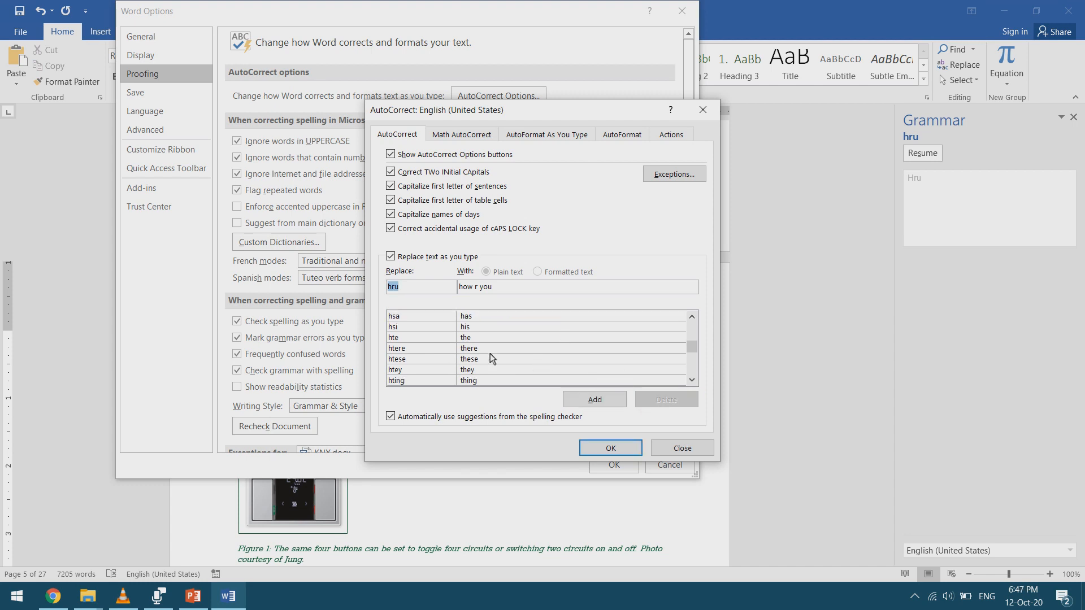
# - Examine the AutoCorrect replacements, Math AutoCorrect symbols and both sets of AutoFormat options, and close the AutoCorrect settings
pyautogui.scroll(-3, 460, 355)
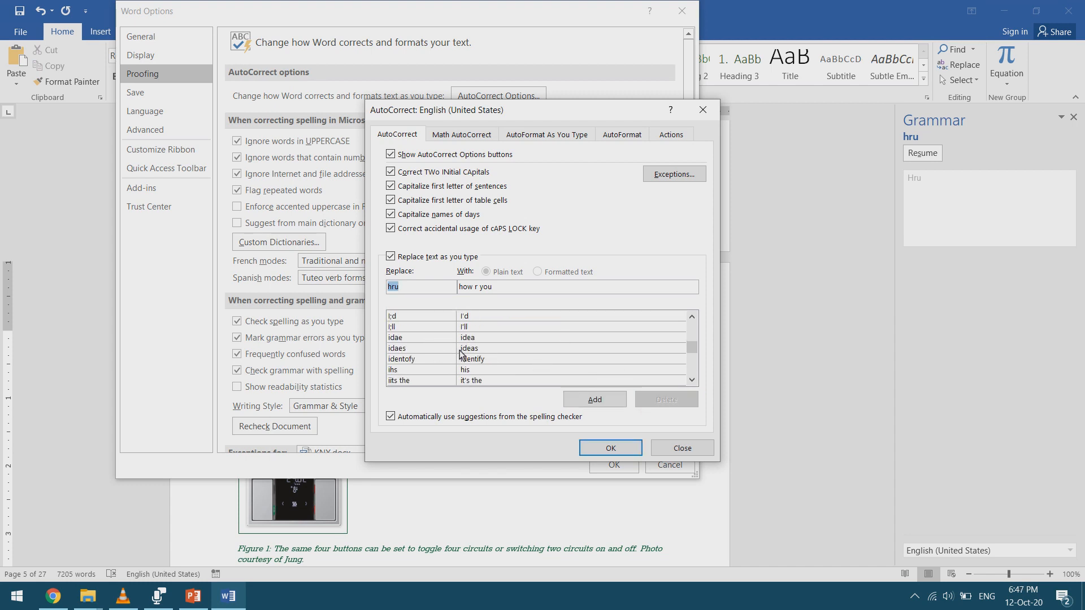
pyautogui.scroll(8, 460, 355)
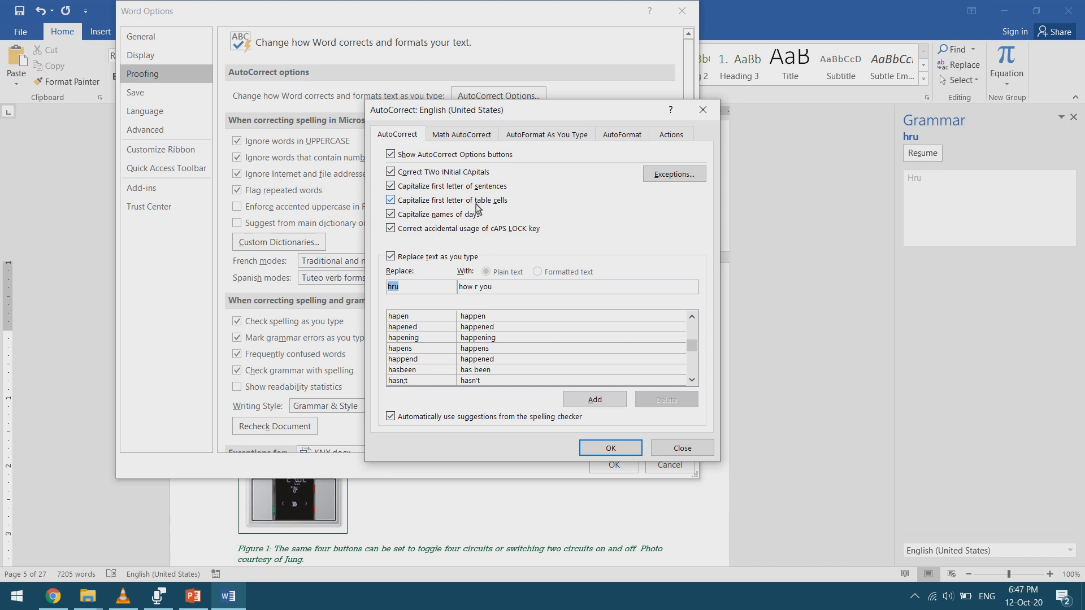
pyautogui.click(476, 139)
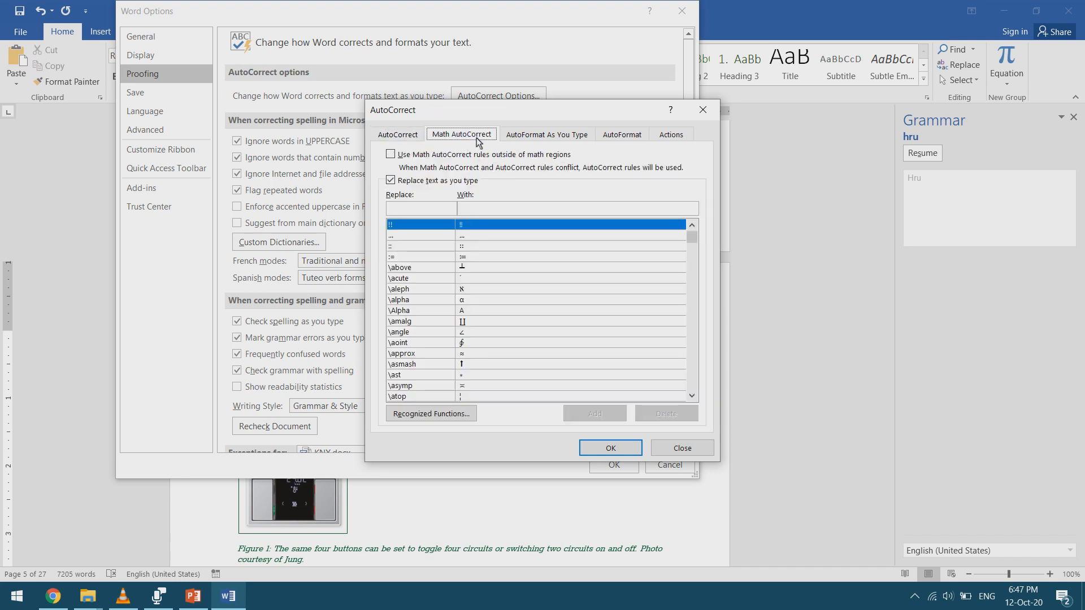
pyautogui.scroll(-3, 490, 248)
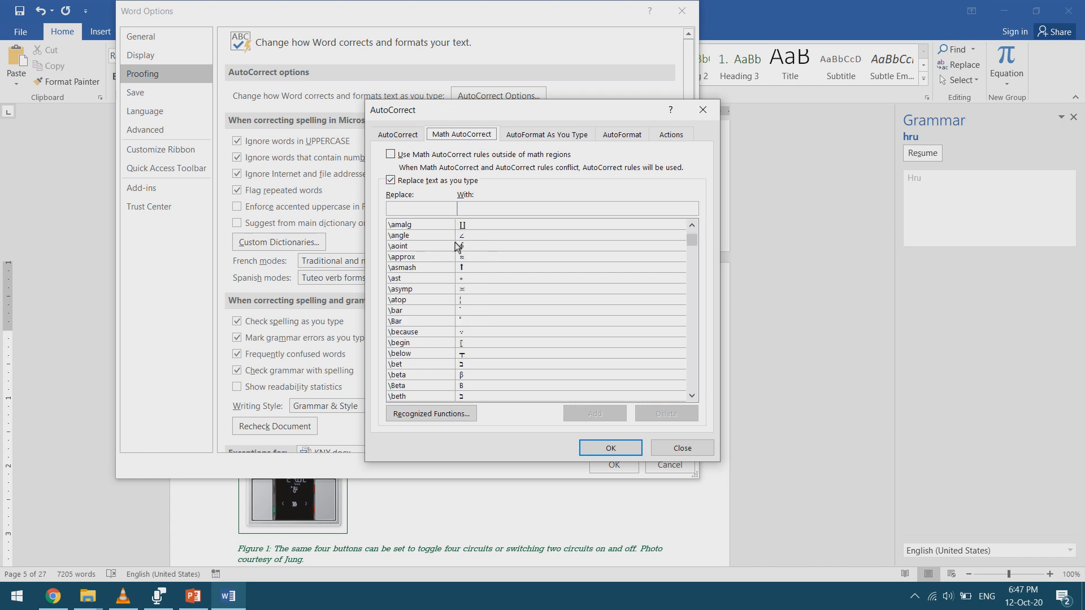
pyautogui.scroll(-3, 463, 272)
pyautogui.click(565, 134)
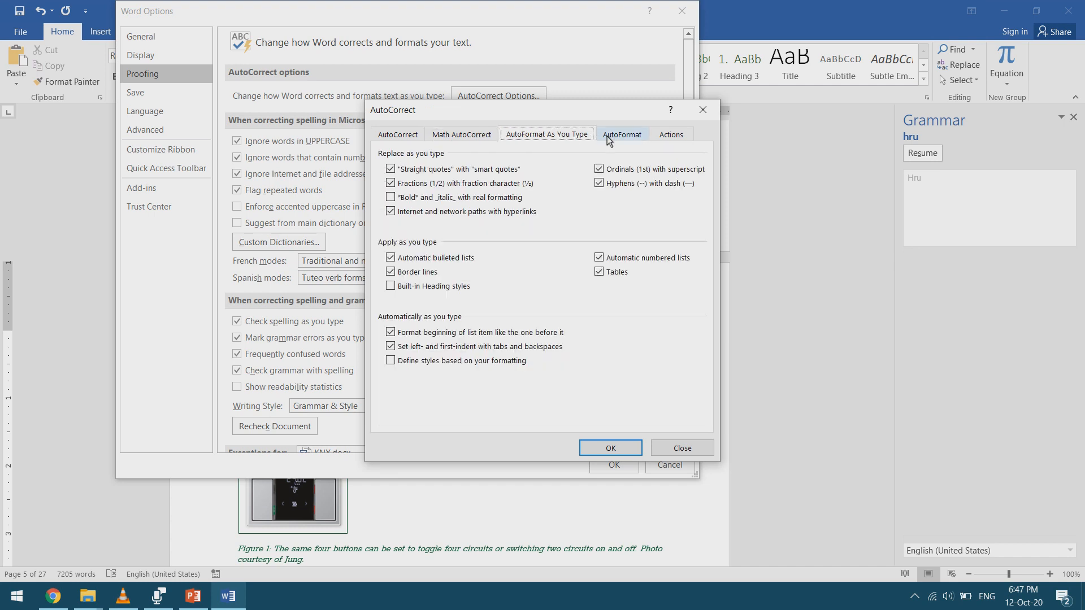
pyautogui.click(608, 138)
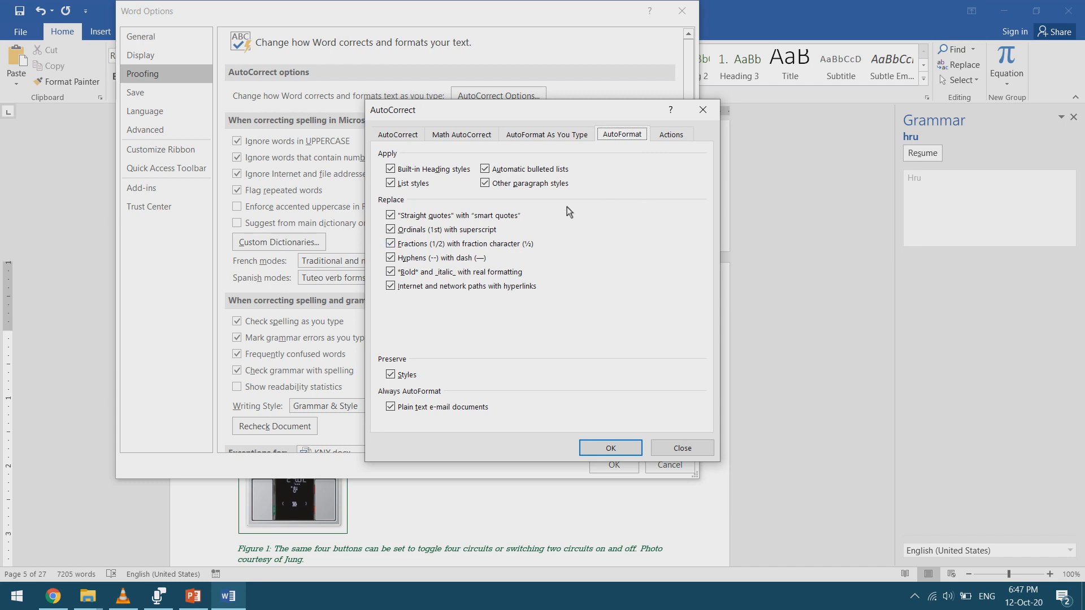
pyautogui.click(682, 449)
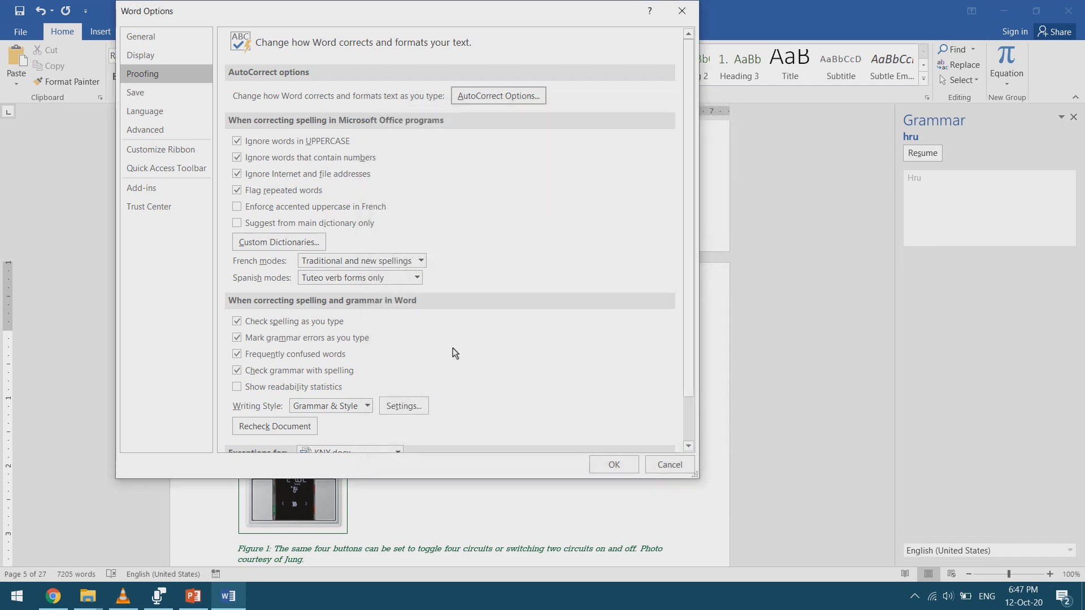
# - Try the Grammar Only writing style and switch back to Grammar & Style
pyautogui.scroll(-2, 374, 290)
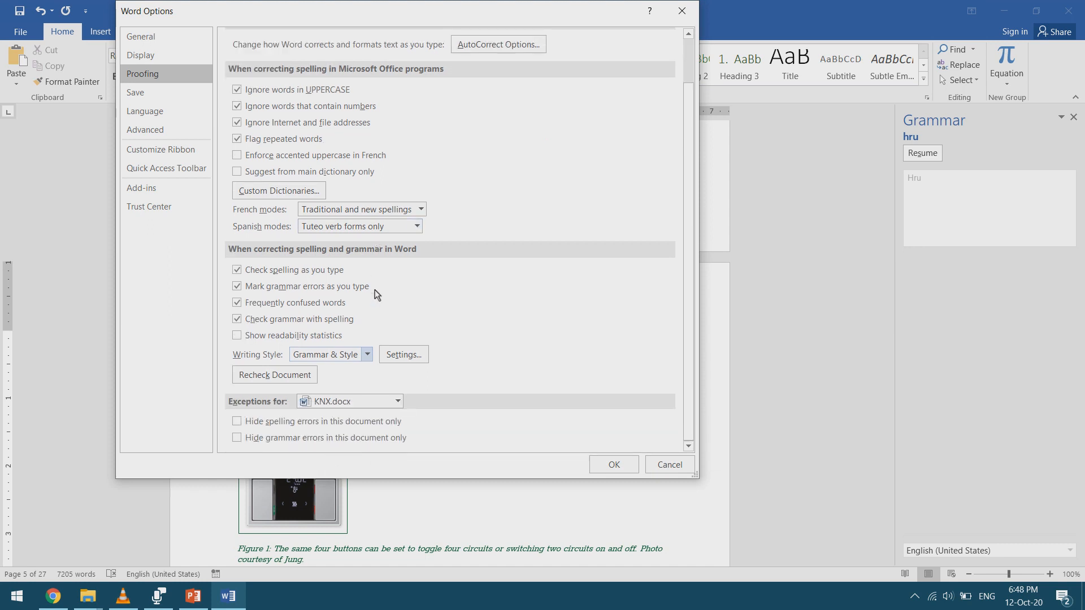
pyautogui.click(334, 356)
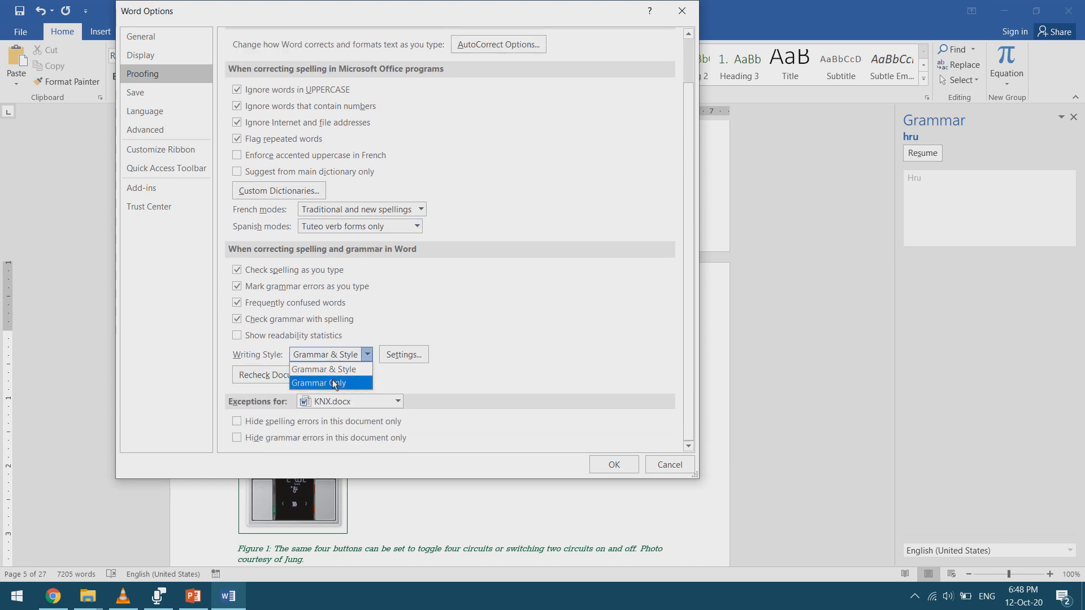
pyautogui.click(334, 382)
pyautogui.click(349, 359)
pyautogui.click(344, 368)
# - In the grammar settings, set the comma required before the last list item to always
pyautogui.click(403, 356)
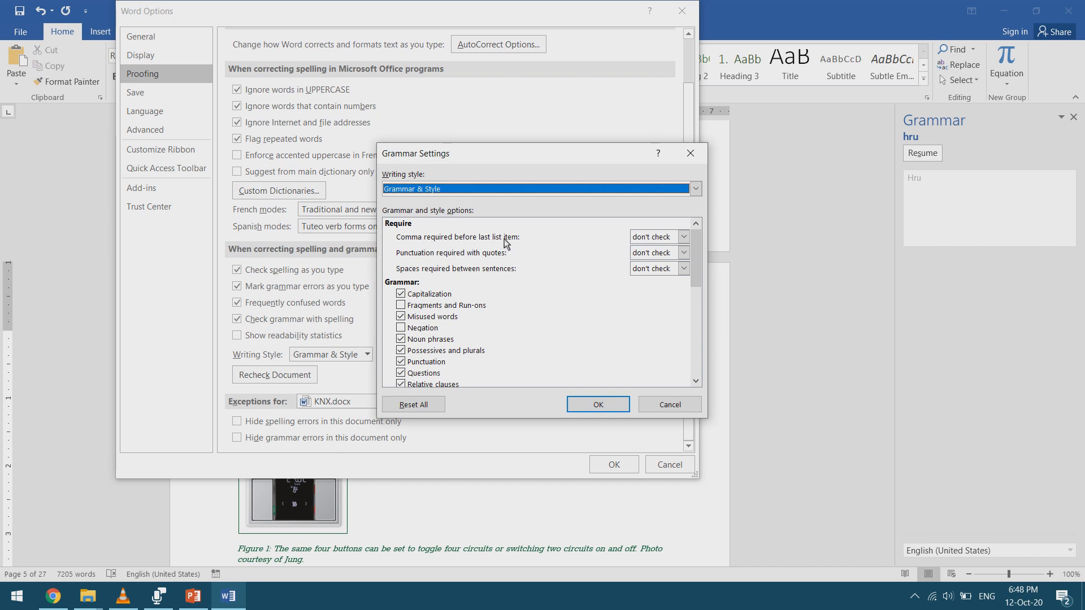
pyautogui.click(657, 238)
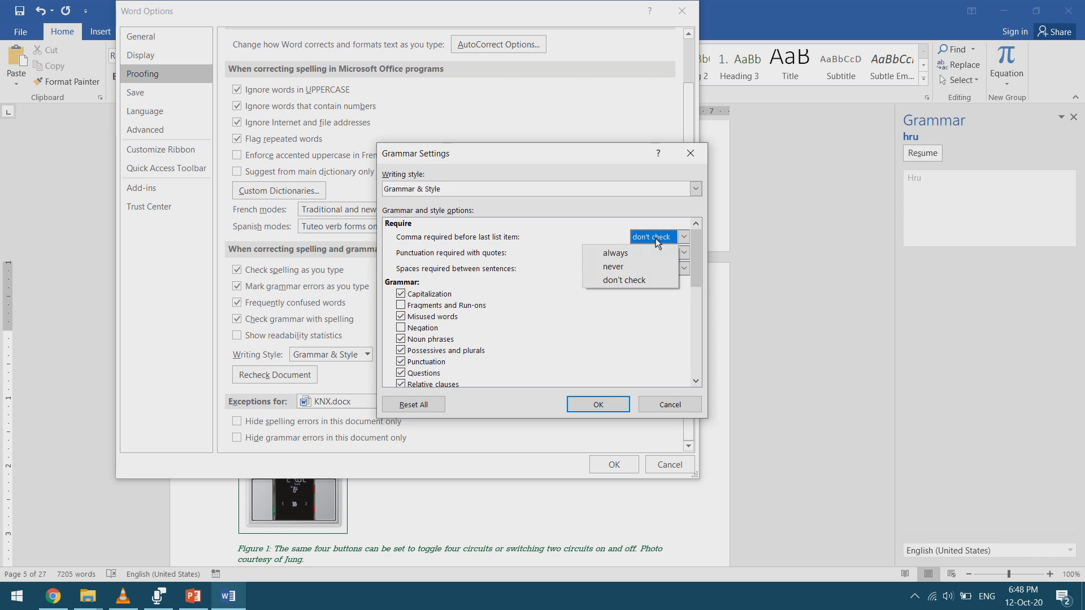
pyautogui.click(643, 255)
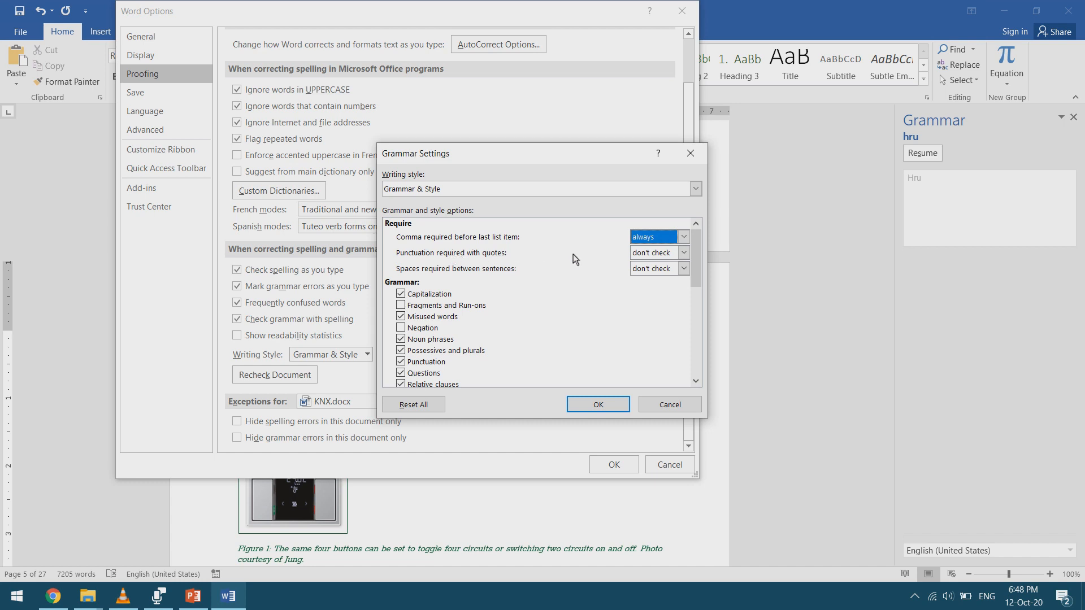
# - Examine the choices for punctuation required with quotes and the grammar and style checks in the grammar settings, and close the options
pyautogui.click(646, 255)
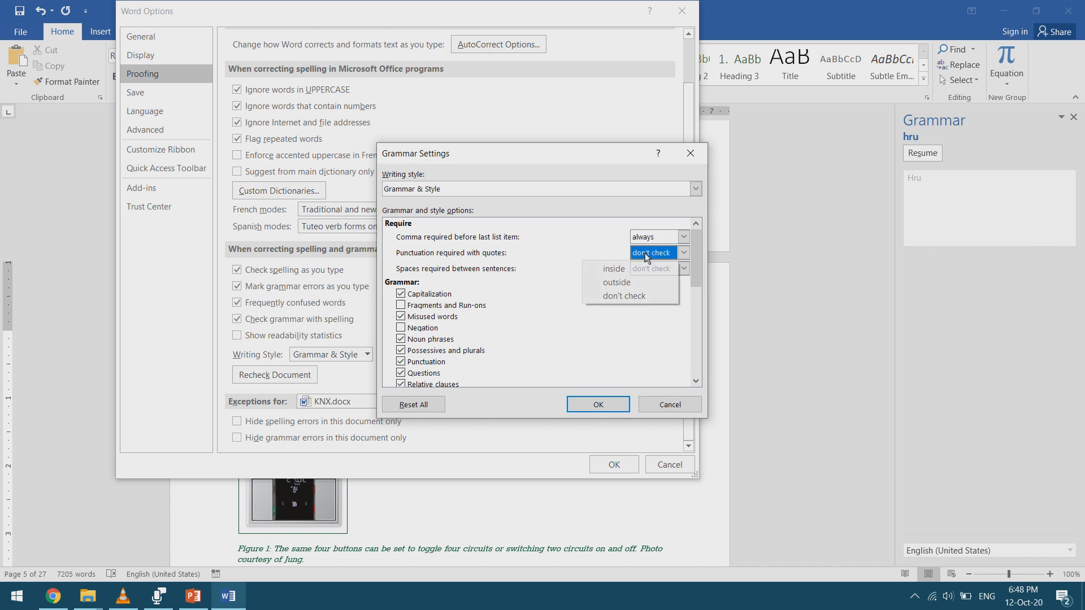
pyautogui.click(646, 254)
pyautogui.scroll(-5, 529, 290)
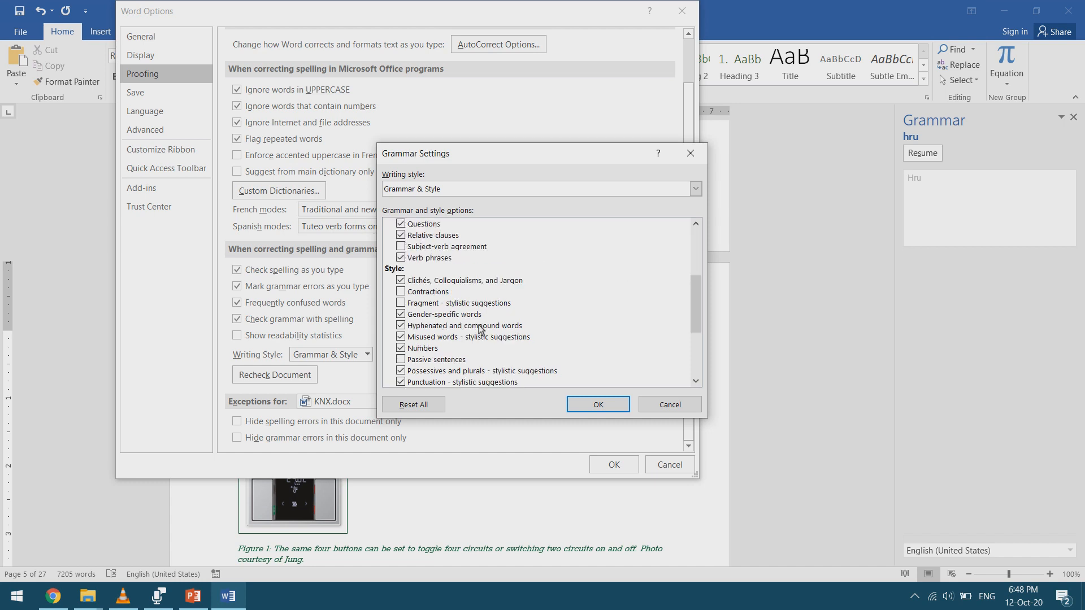
pyautogui.scroll(4, 432, 278)
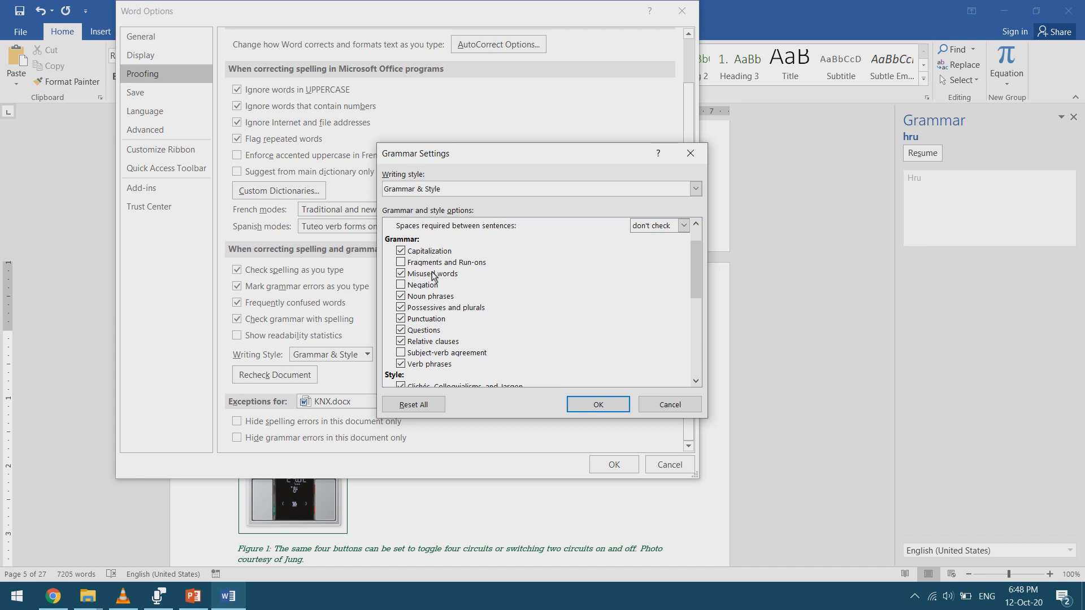
pyautogui.scroll(-4, 413, 275)
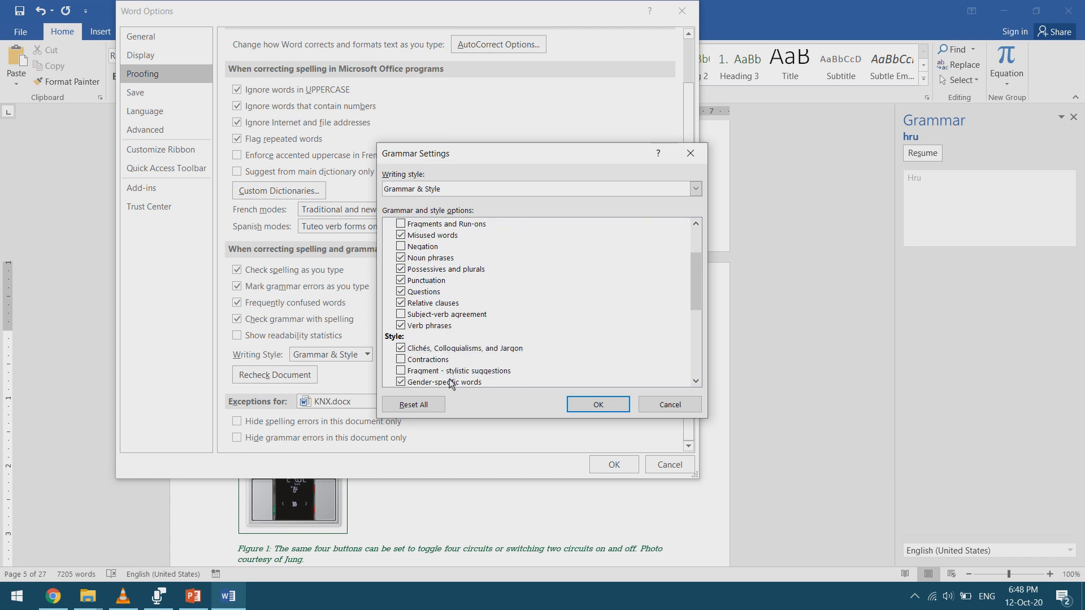
pyautogui.scroll(-1, 419, 283)
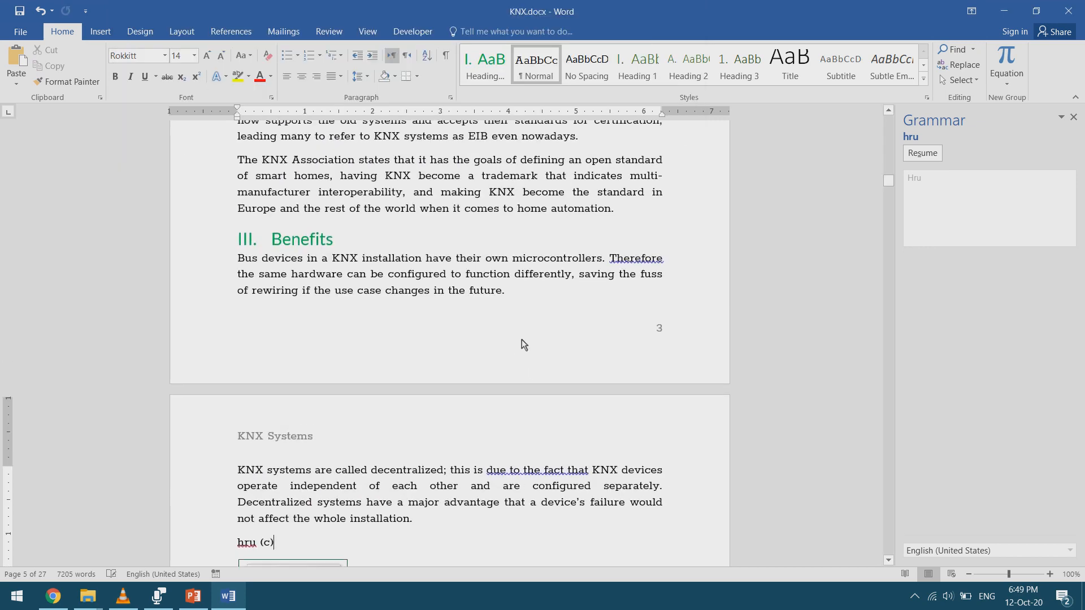
pyautogui.scroll(2, 508, 351)
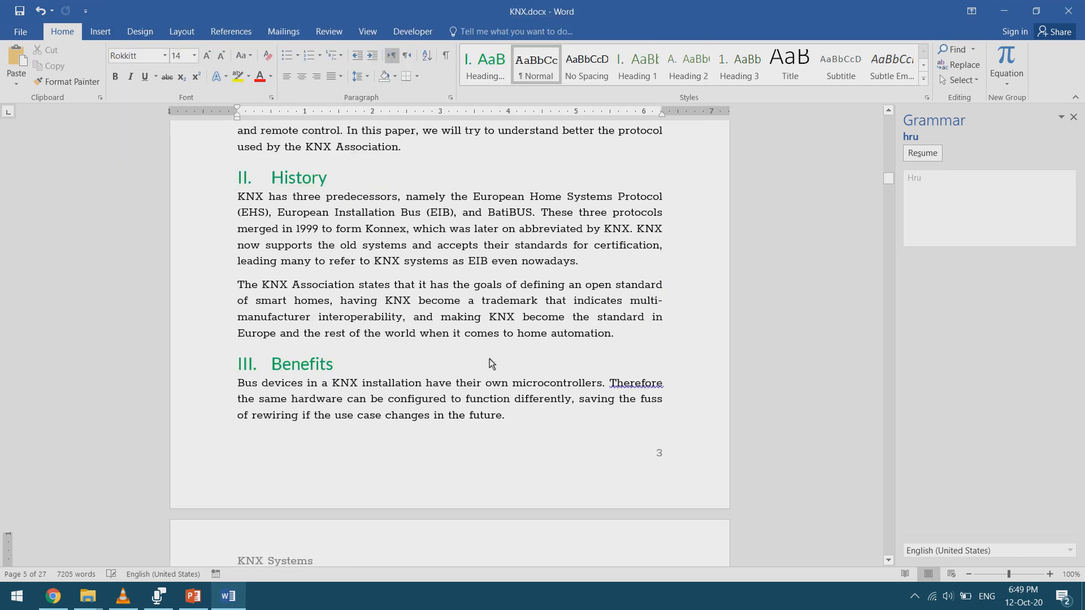
# - Look up synonyms for "one" in the paragraph before the History section with the Thesaurus, and close the grammar checker
pyautogui.scroll(2, 491, 363)
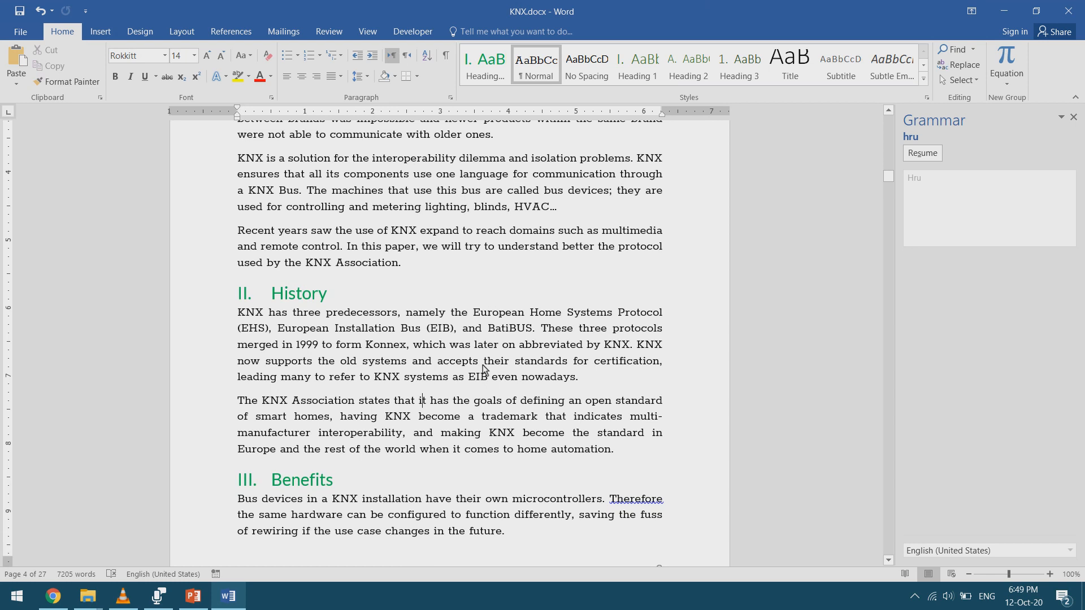
pyautogui.scroll(1, 483, 370)
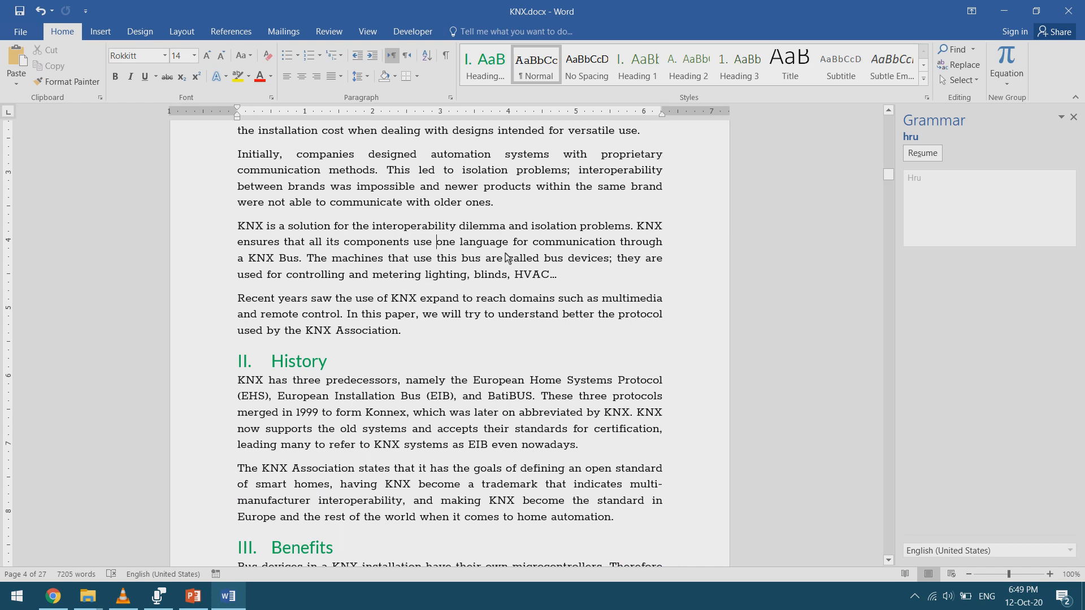
pyautogui.hotkey('shift', 'F7')
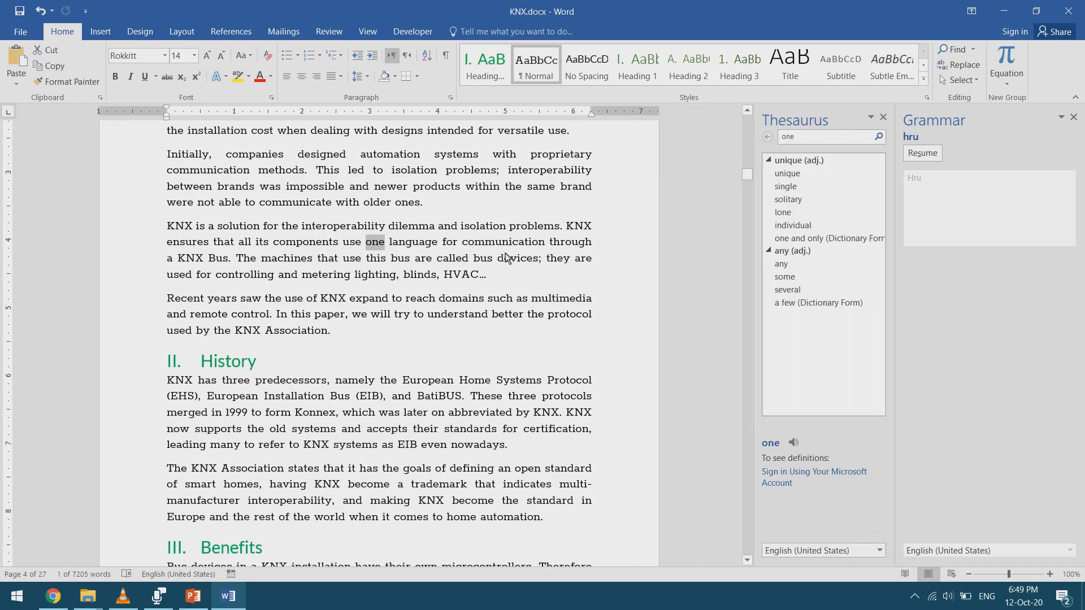
pyautogui.click(1074, 117)
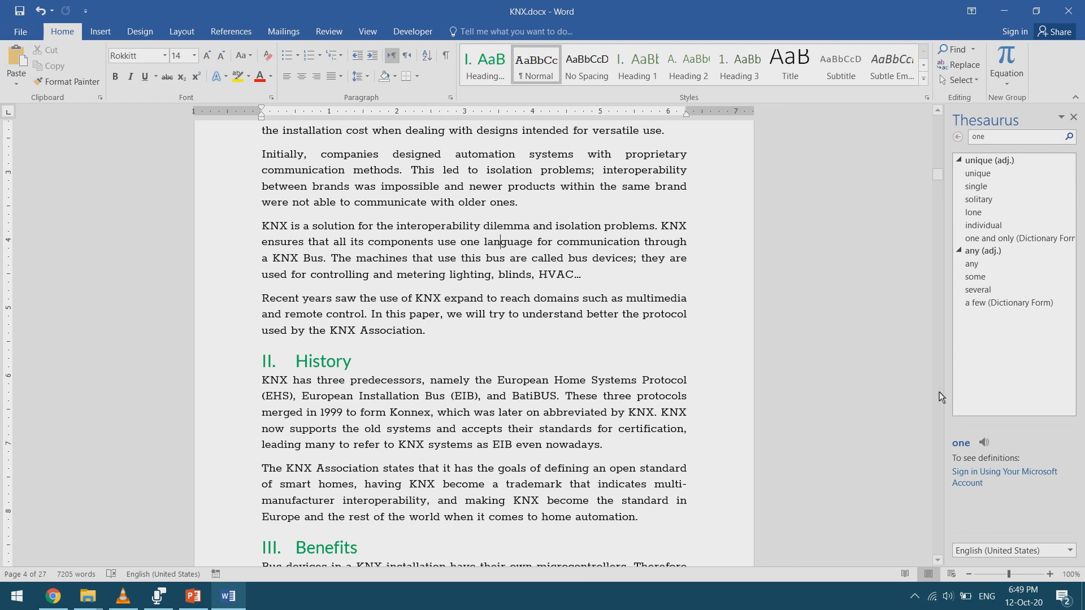
# - Look up the word "language" from the same sentence in the Thesaurus and examine its synonyms
pyautogui.hotkey('shift', 'F7')
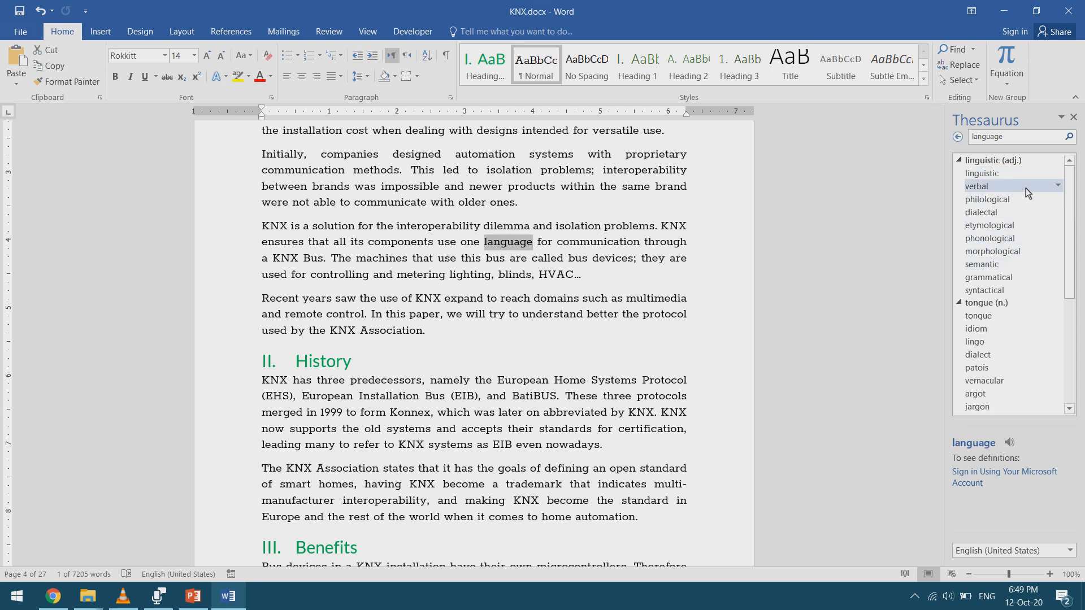
pyautogui.scroll(-4, 1017, 299)
pyautogui.scroll(4, 1017, 330)
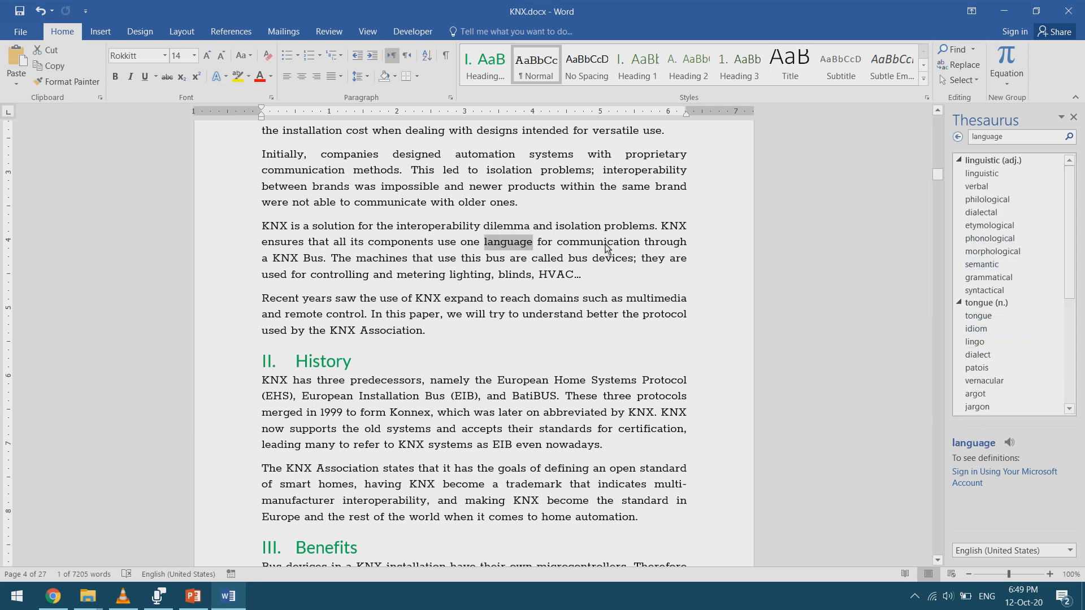